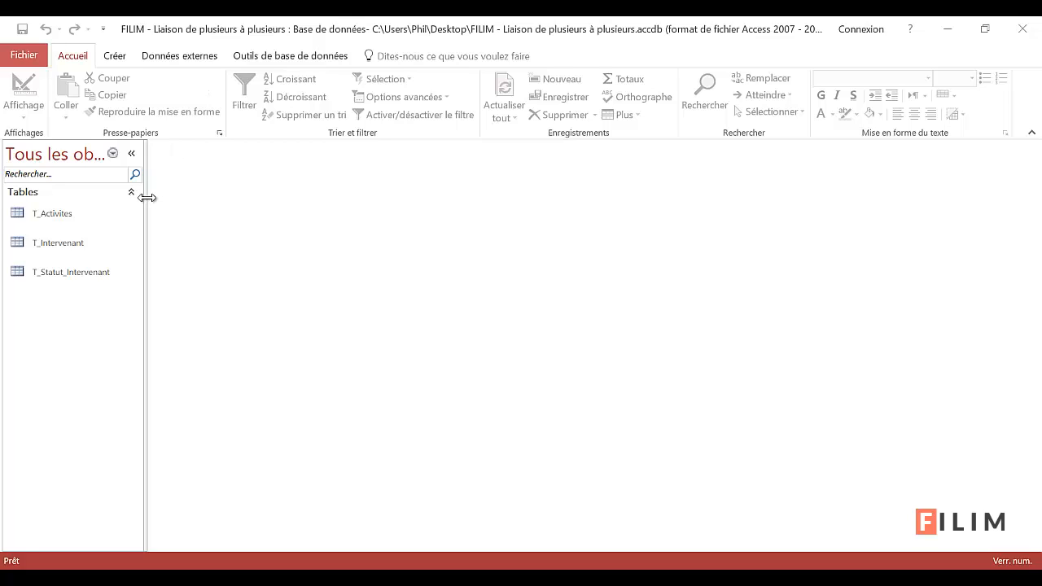
# Widen the object list and look over the tables T_Activites, T_Intervenant and T_Statut_Intervenant.
pyautogui.moveTo(147, 198); pyautogui.dragTo(163, 197)
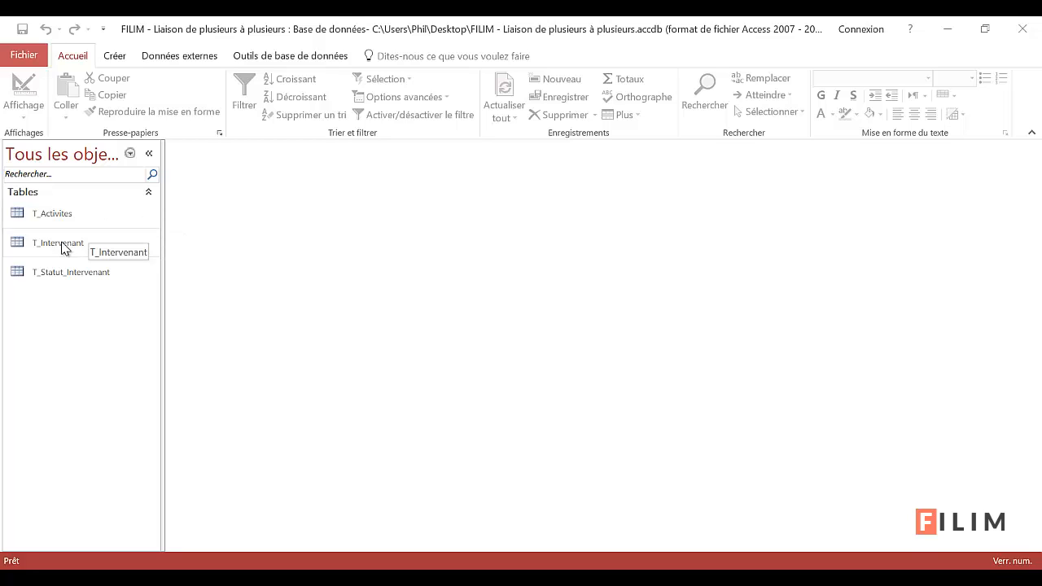
pyautogui.click(96, 214)
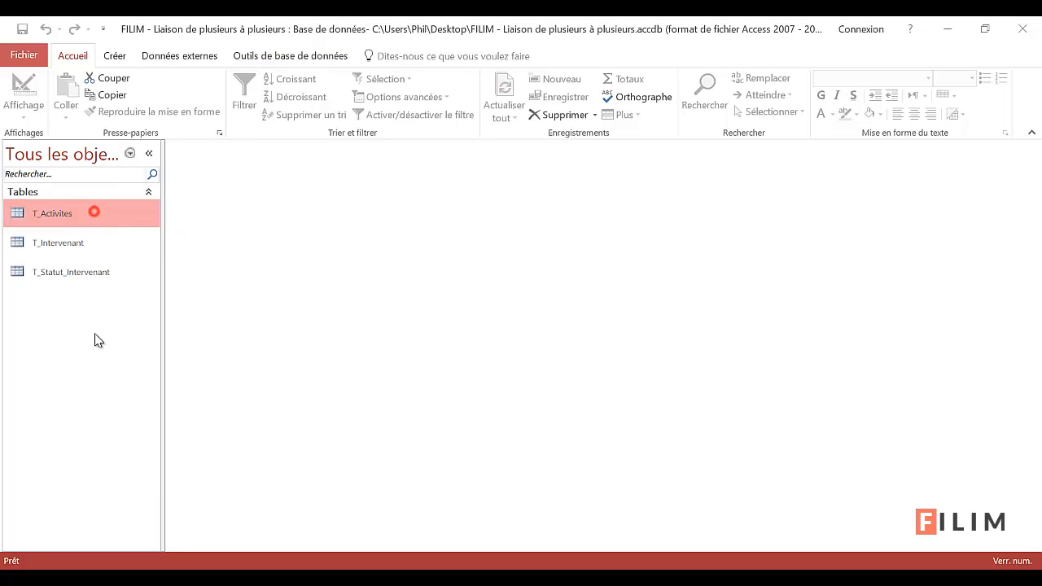
pyautogui.click(96, 243)
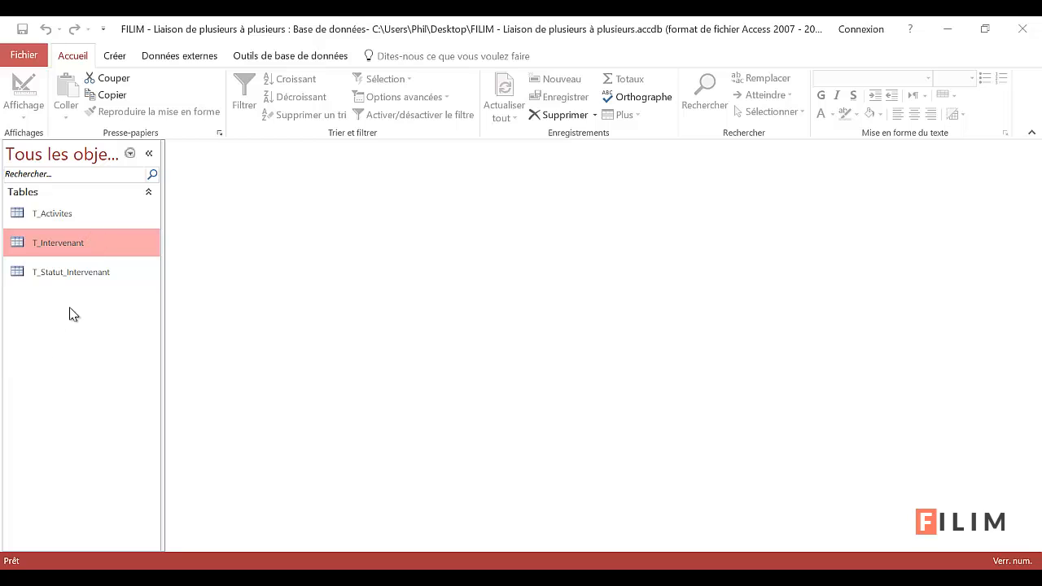
pyautogui.click(88, 273)
pyautogui.click(232, 373)
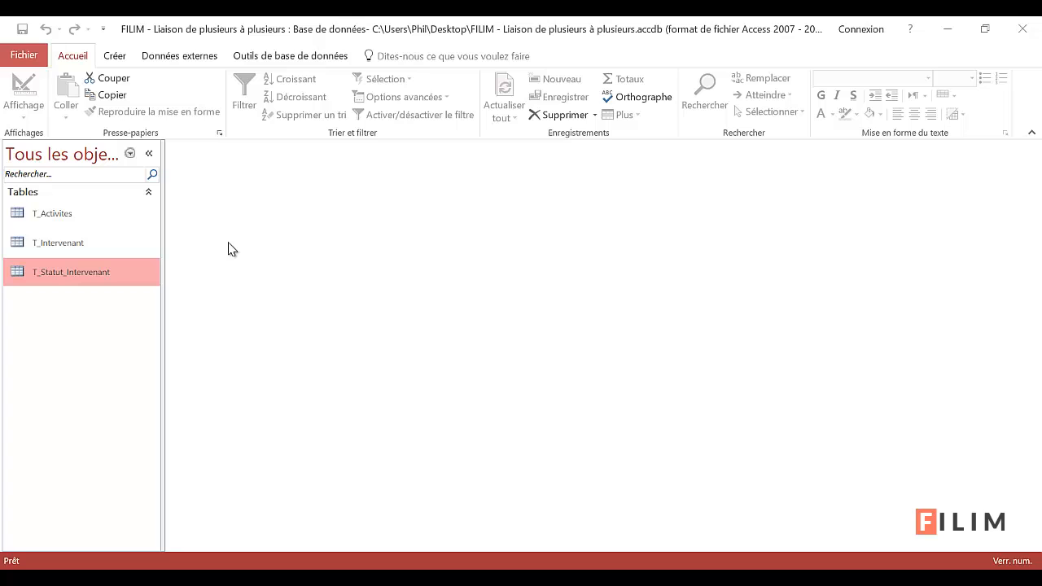
pyautogui.click(128, 239)
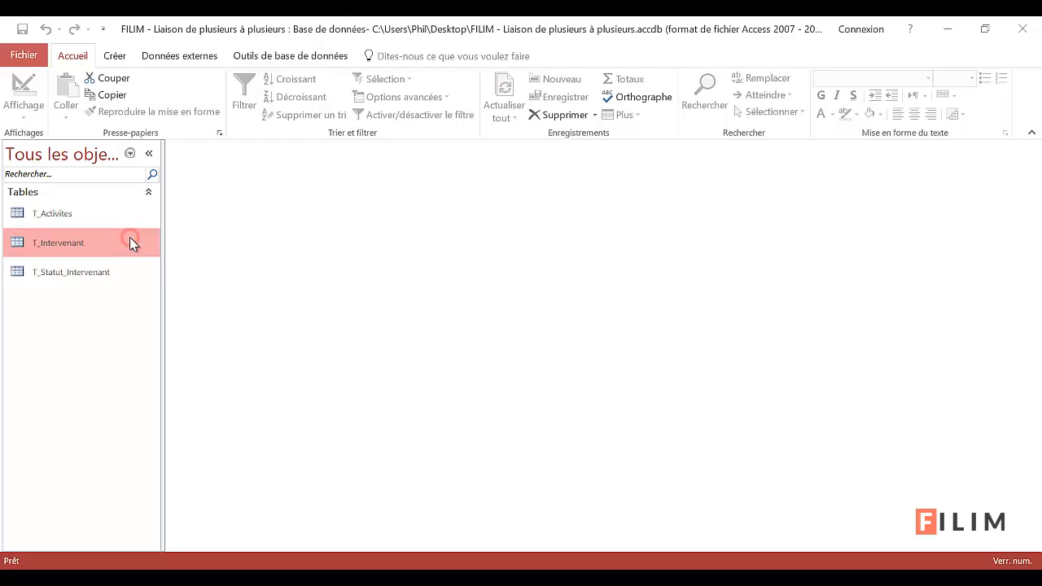
# Open the table T_Statut_Intervenant and enter "bénévol" as the Statut of its first record.
pyautogui.doubleClick(112, 282)
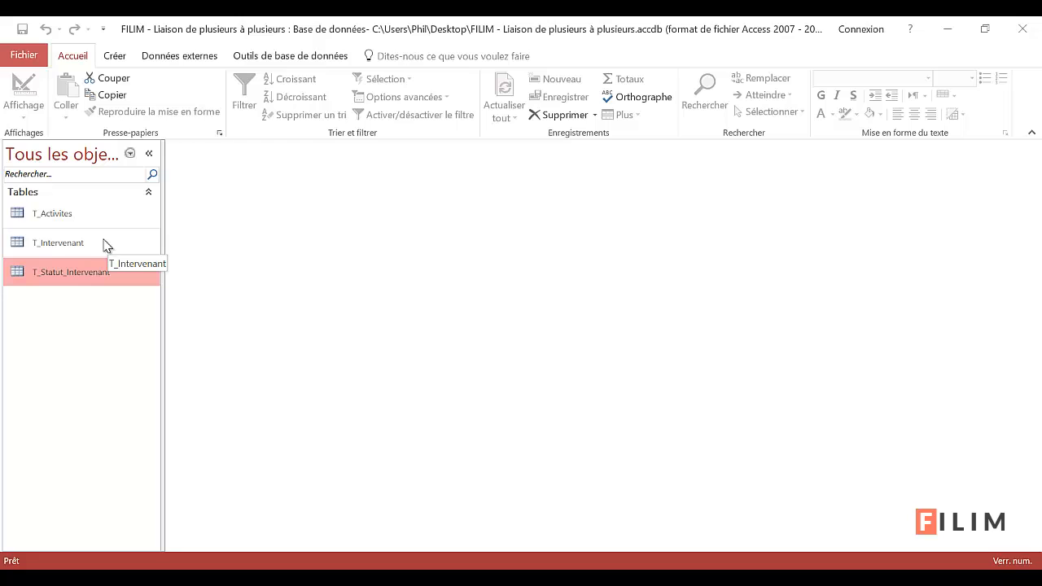
pyautogui.doubleClick(101, 281)
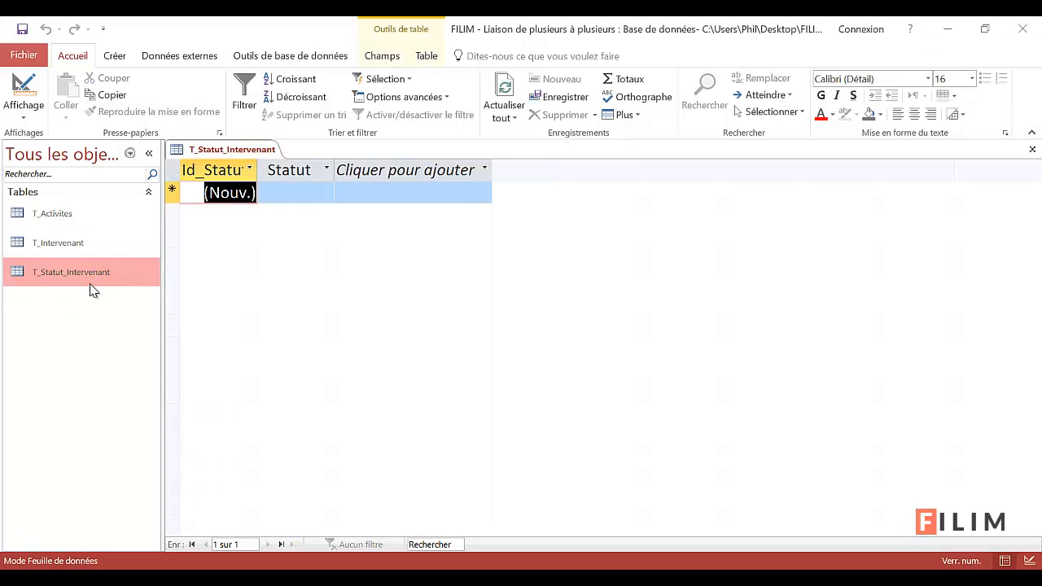
pyautogui.click(297, 191)
pyautogui.write('b')
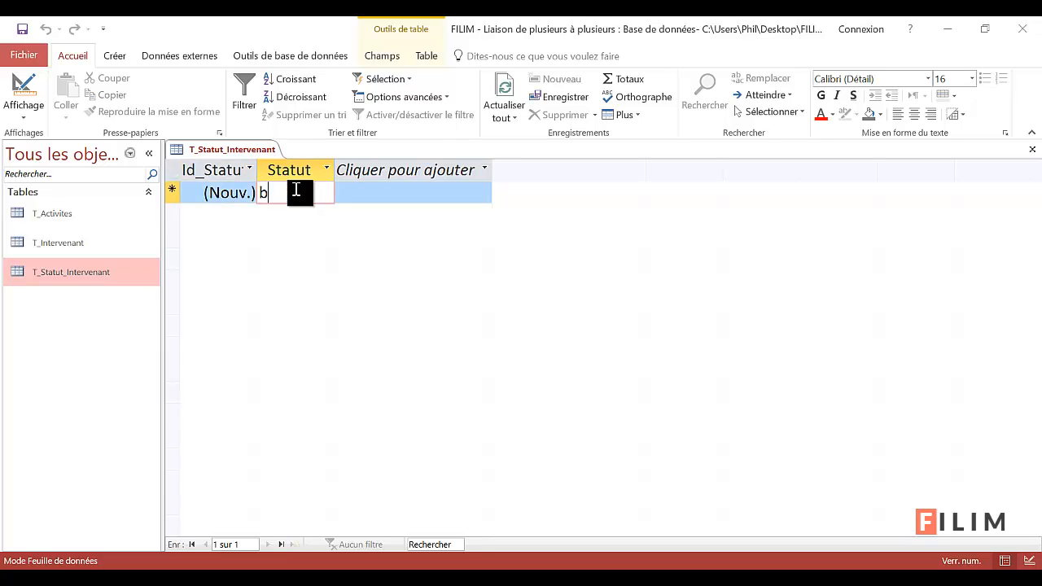
pyautogui.write('én')
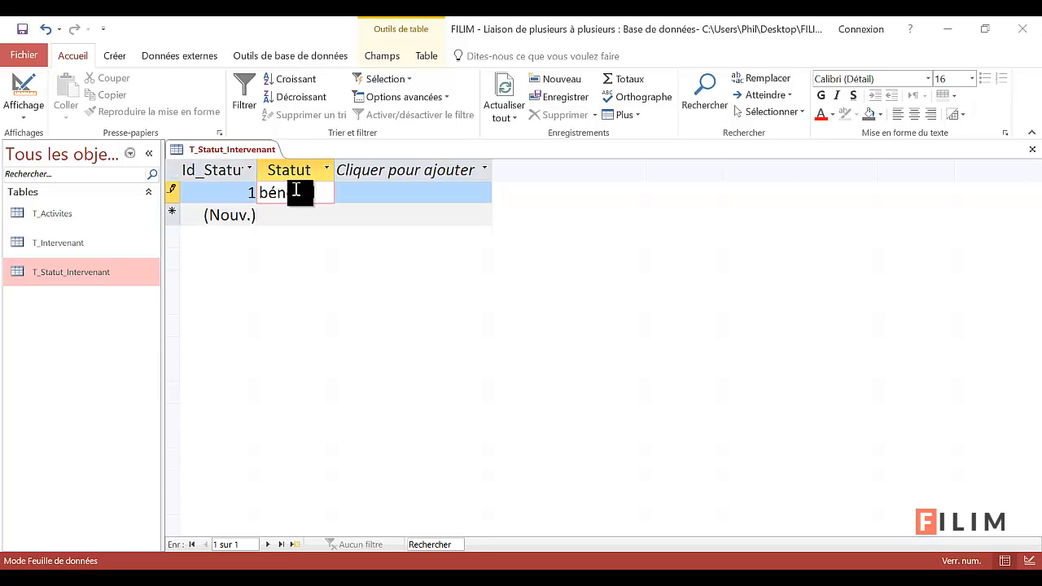
pyautogui.write('évol')
pyautogui.press('Return')
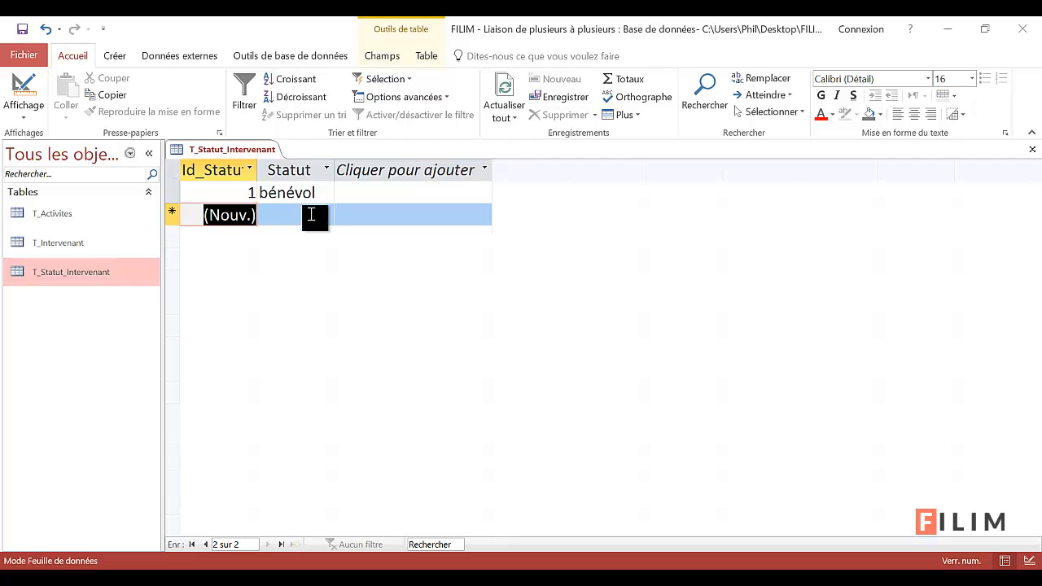
# Add a second record with the Statut "travailleur indépendant" and widen the Statut column to fit the text.
pyautogui.click(312, 215)
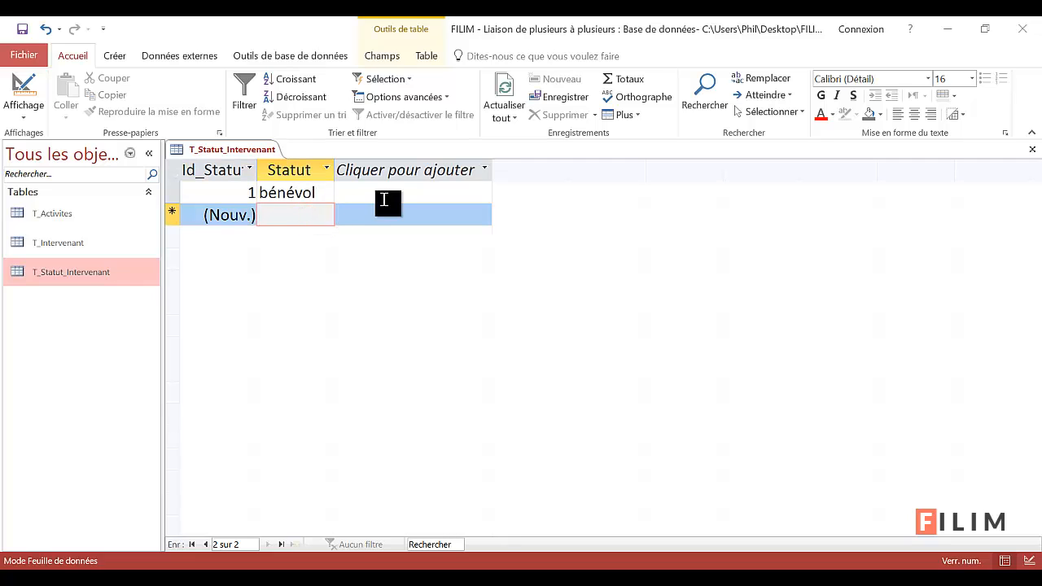
pyautogui.write('trava')
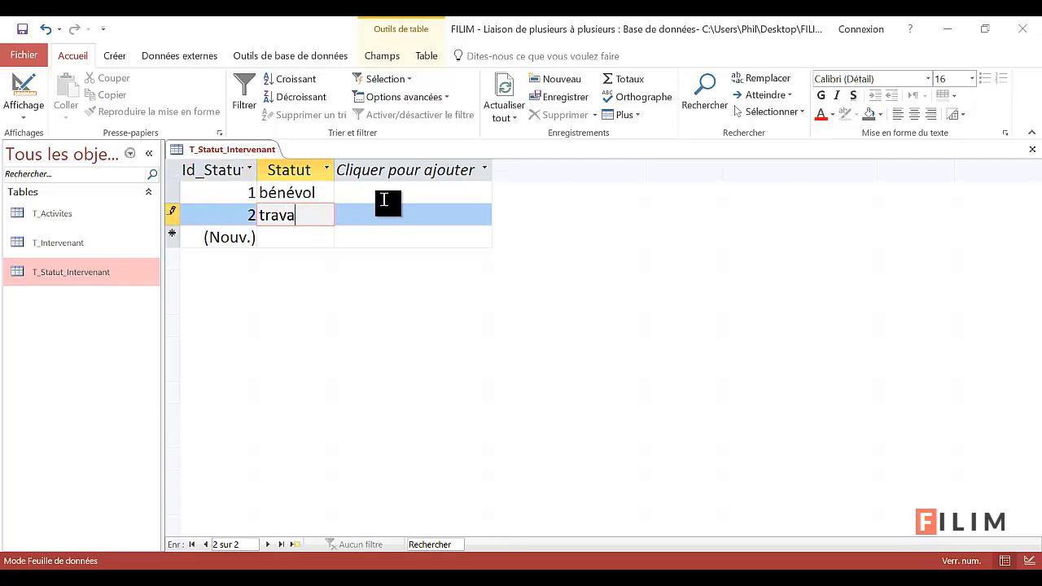
pyautogui.write('illeur indé')
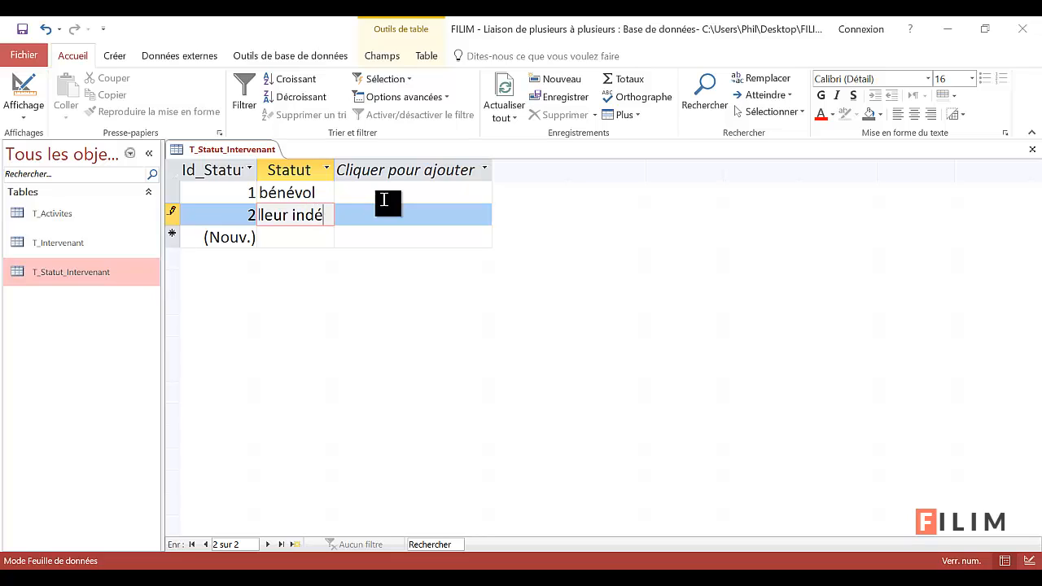
pyautogui.write('pendant')
pyautogui.press('Return')
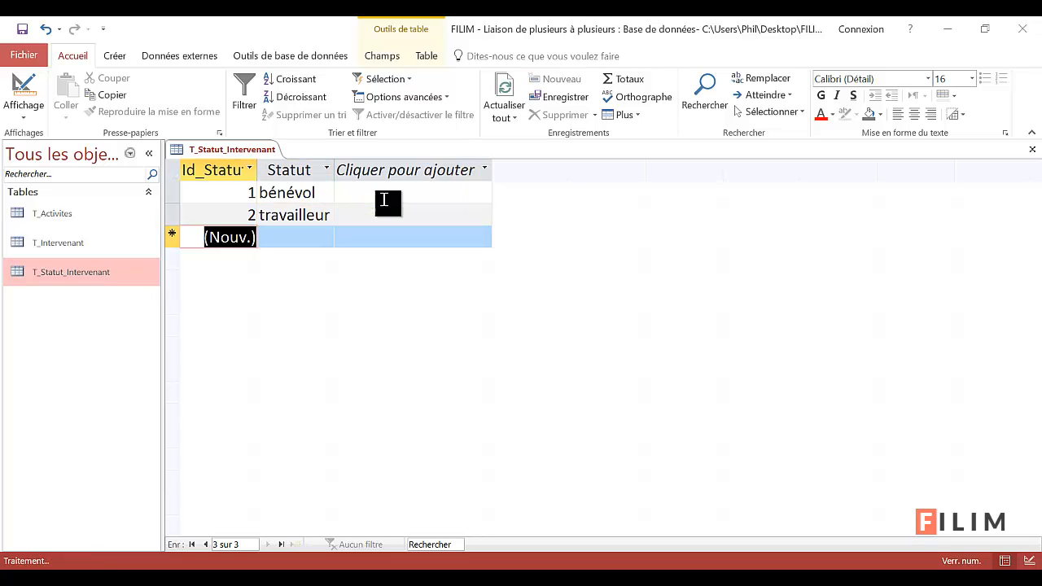
pyautogui.moveTo(334, 174); pyautogui.dragTo(448, 169)
# Add a third record with the Statut "employé communal" to T_Statut_Intervenant.
pyautogui.click(377, 271)
pyautogui.click(372, 237)
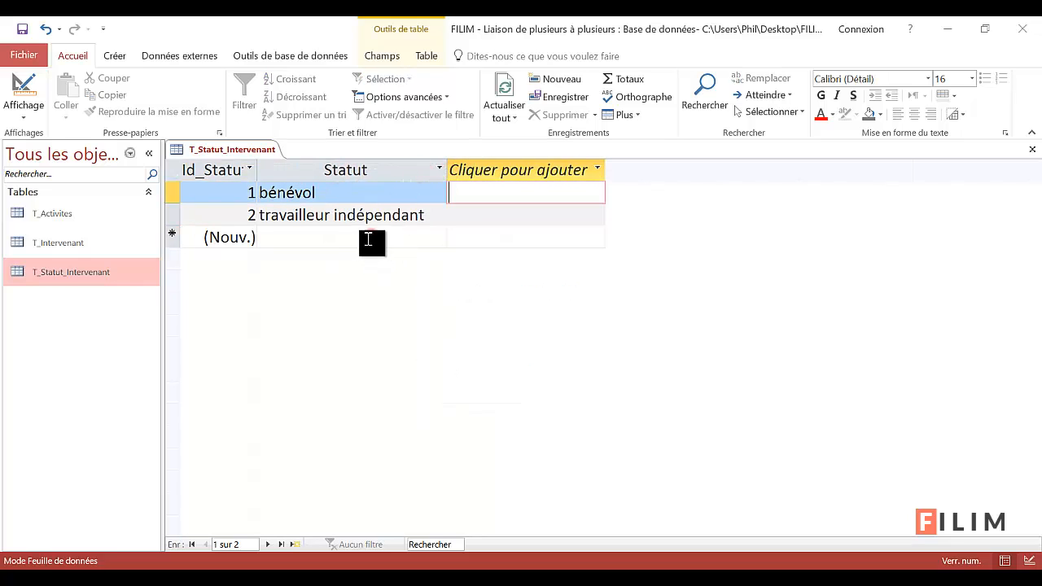
pyautogui.click(372, 237)
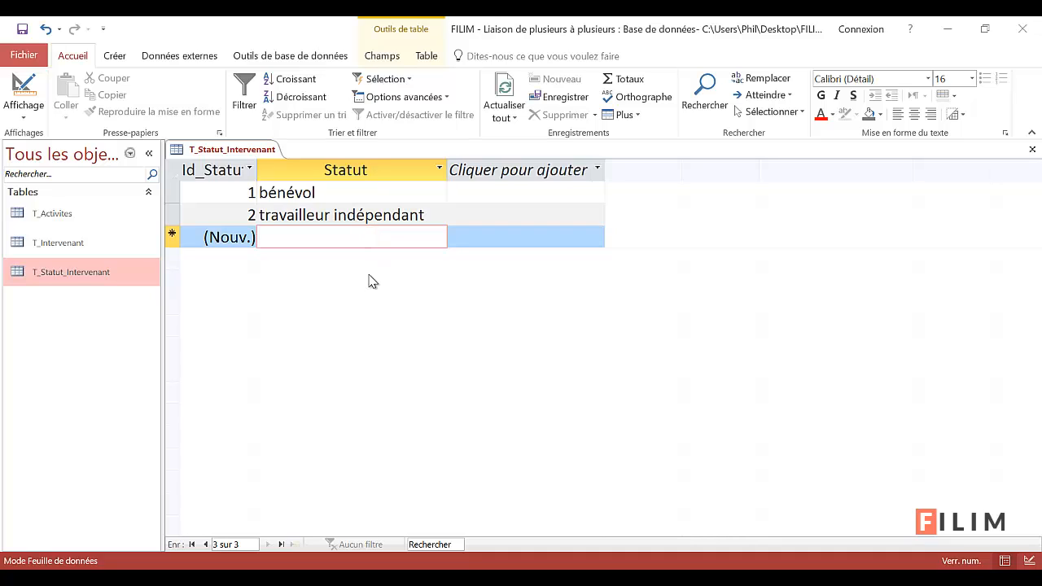
pyautogui.write('employ')
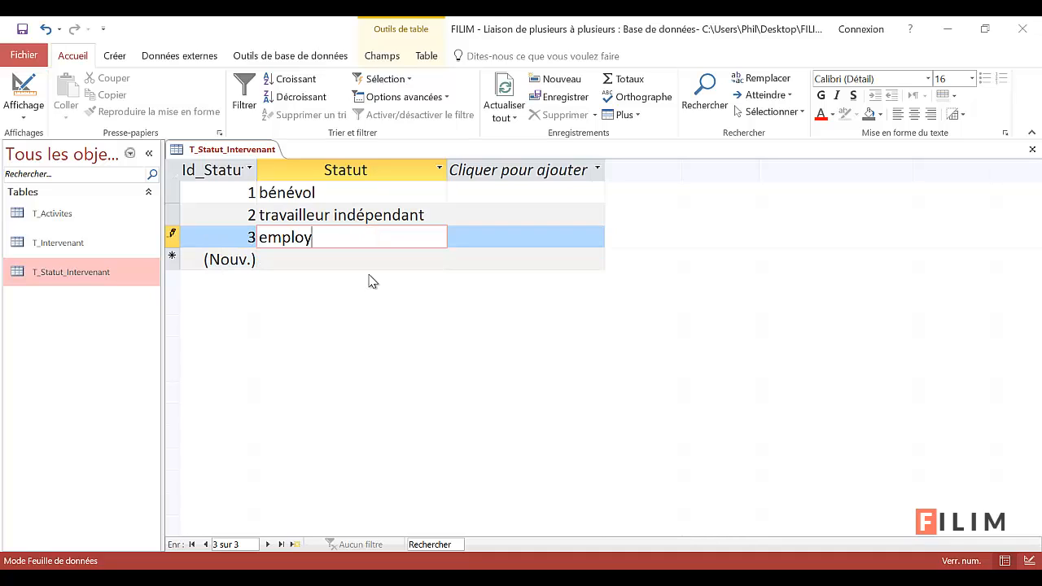
pyautogui.write('é communal')
pyautogui.press('Tab')
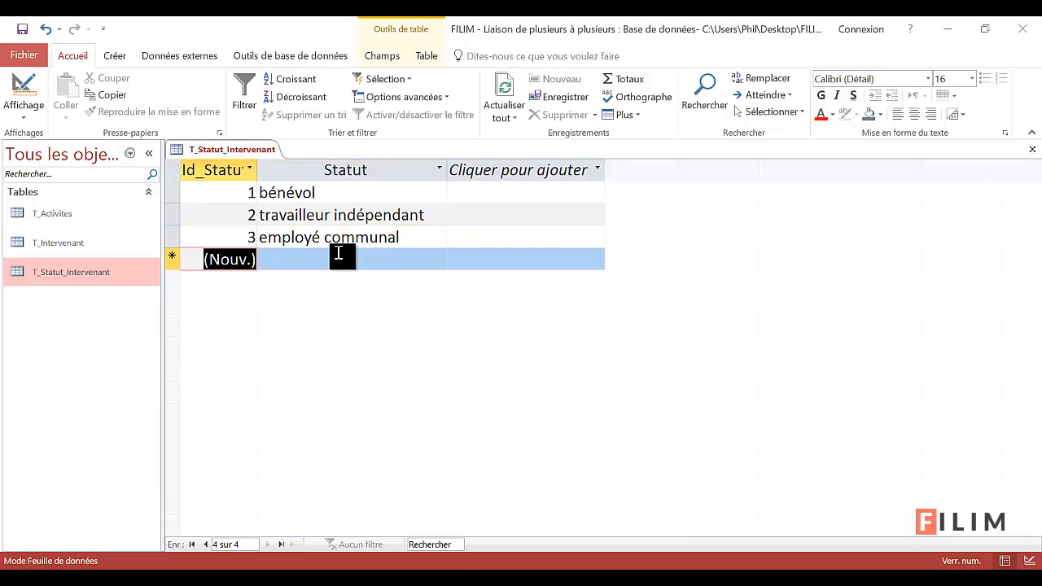
# Open the table T_Intervenant, examine its existing record, and widen the Id_Statut column to show its full heading.
pyautogui.doubleClick(43, 248)
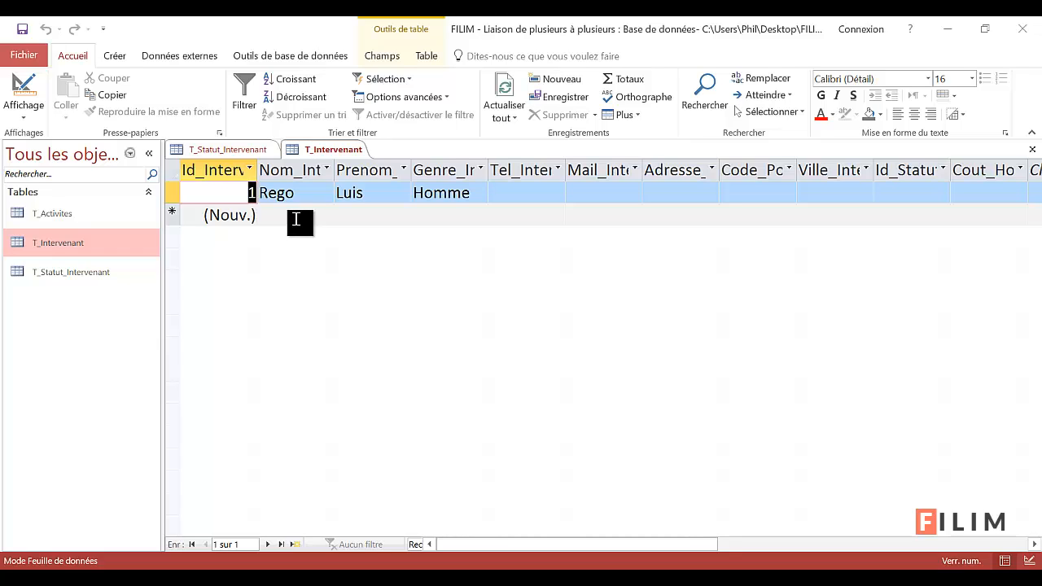
pyautogui.click(167, 192)
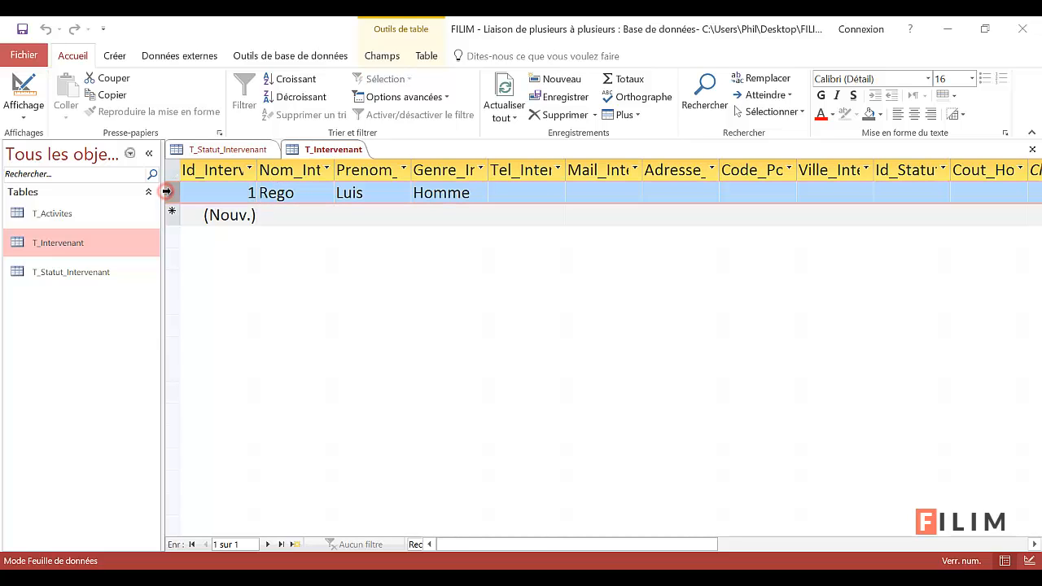
pyautogui.click(377, 191)
pyautogui.click(312, 197)
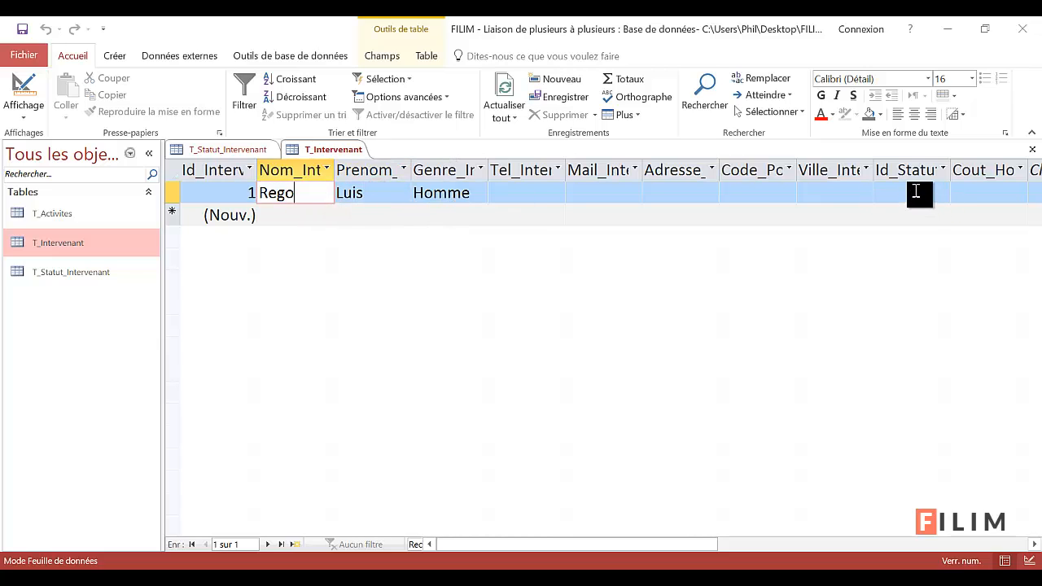
pyautogui.moveTo(950, 169); pyautogui.dragTo(988, 170)
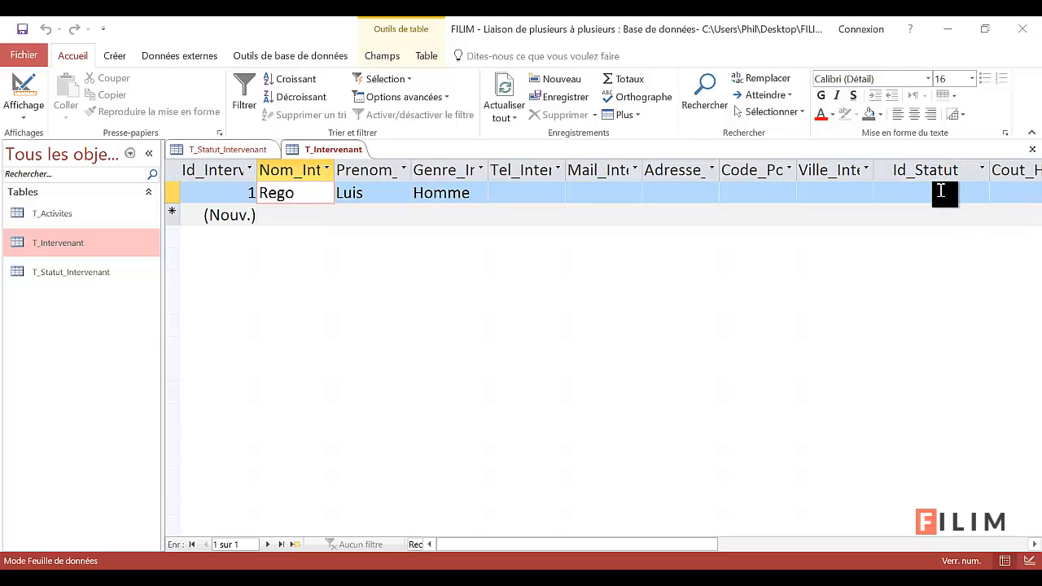
# Widen the Id_Statut column in T_Statut_Intervenant, then close both open tables and save their layout changes.
pyautogui.click(235, 151)
pyautogui.moveTo(257, 169); pyautogui.dragTo(323, 171)
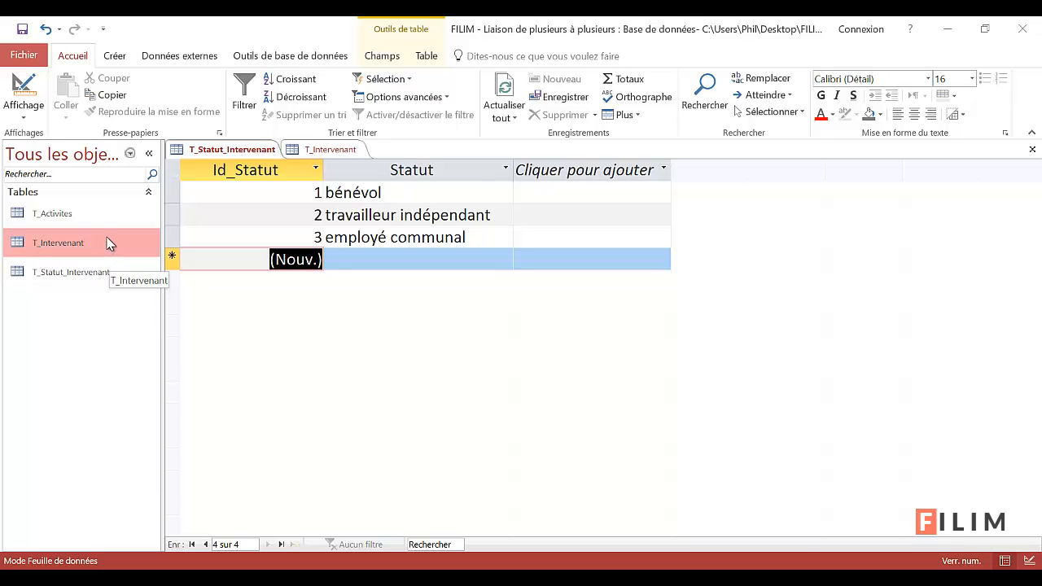
pyautogui.click(1032, 150)
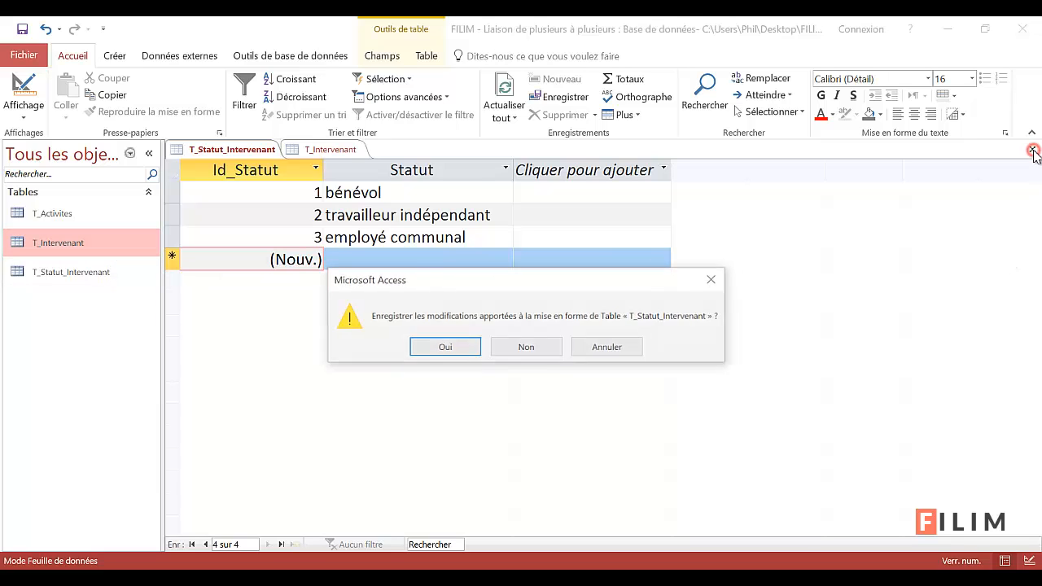
pyautogui.click(466, 351)
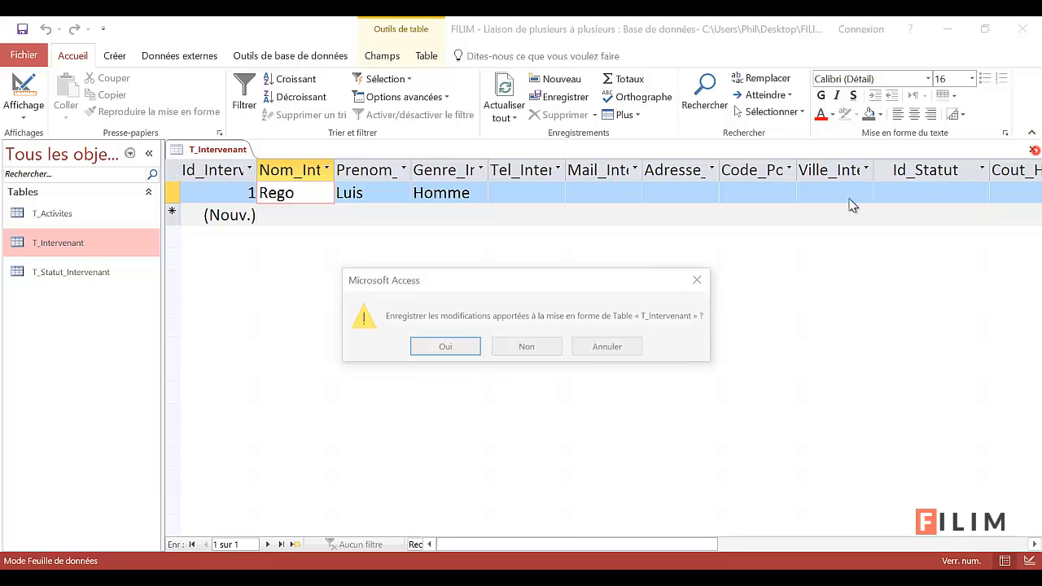
pyautogui.click(445, 349)
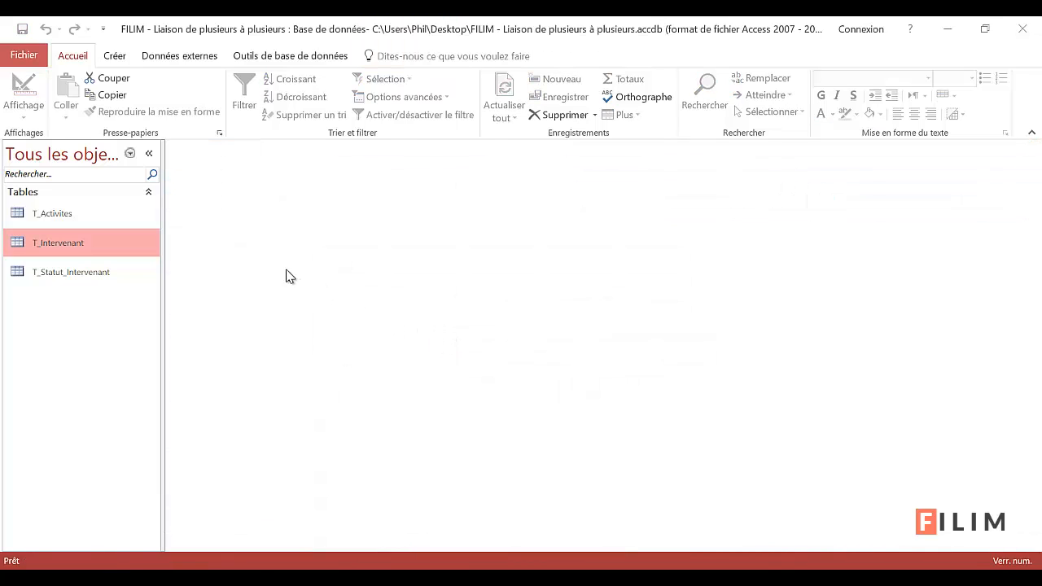
# Add T_Statut_Intervenant and T_Intervenant to the relationships diagram and enlarge T_Intervenant until all its fields show.
pyautogui.click(278, 61)
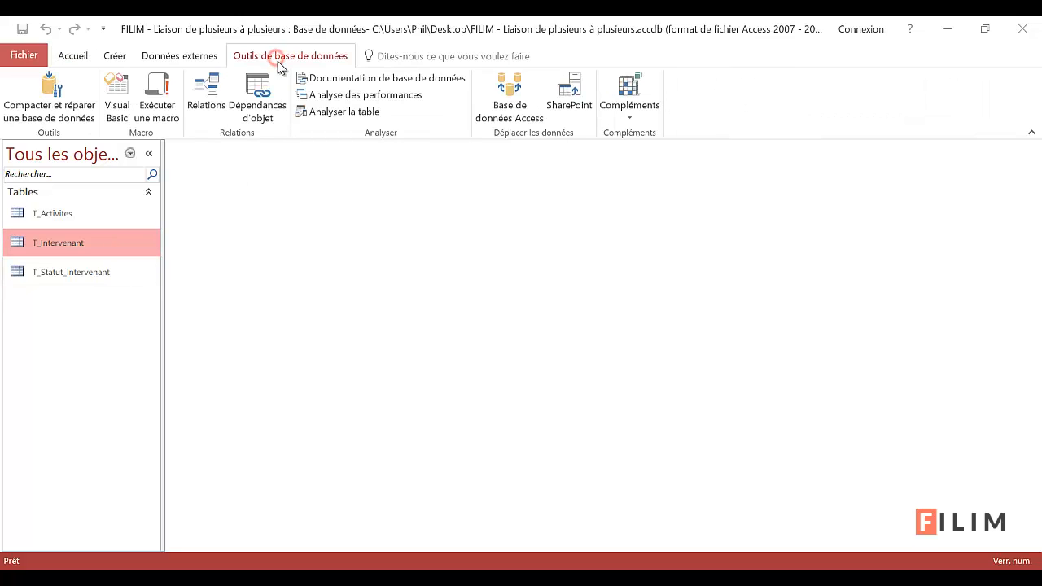
pyautogui.click(200, 101)
pyautogui.moveTo(78, 275); pyautogui.dragTo(206, 328)
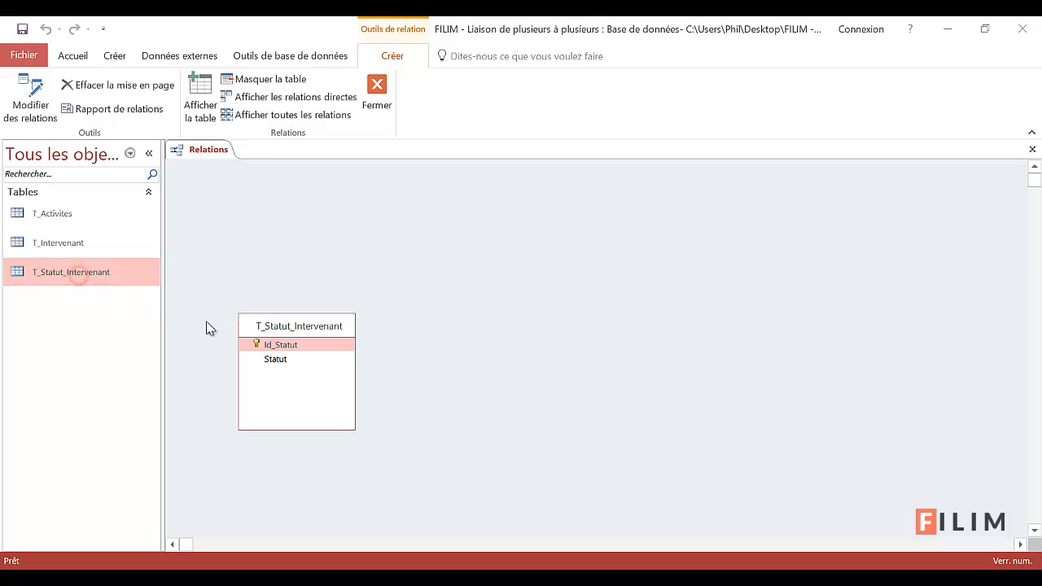
pyautogui.moveTo(93, 246); pyautogui.dragTo(412, 203)
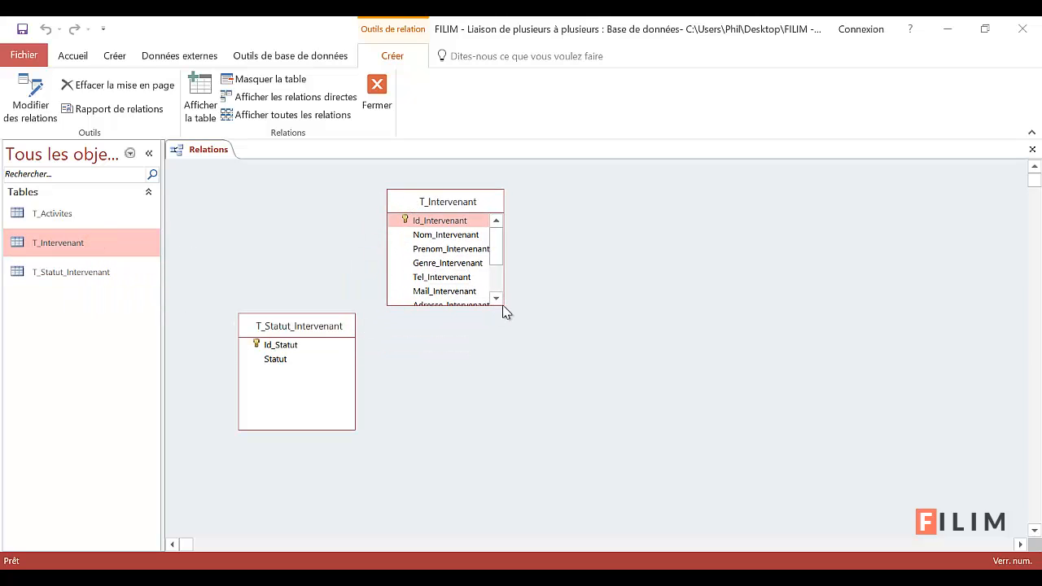
pyautogui.moveTo(504, 306); pyautogui.dragTo(548, 403)
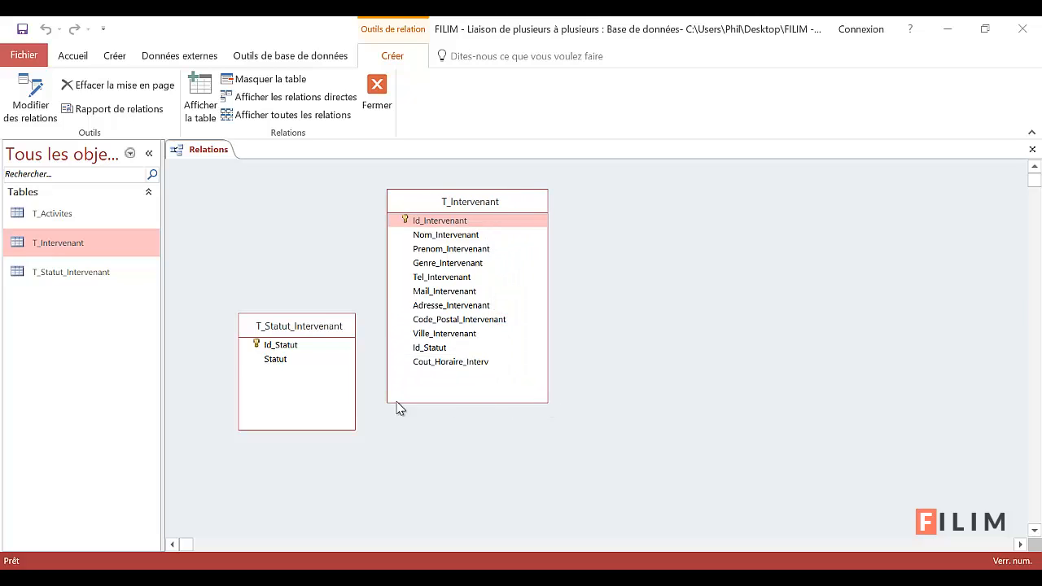
# Create a one-to-many relationship from Id_Statut in T_Statut_Intervenant to Id_Statut in T_Intervenant with referential integrity enforced.
pyautogui.moveTo(296, 347); pyautogui.dragTo(429, 348)
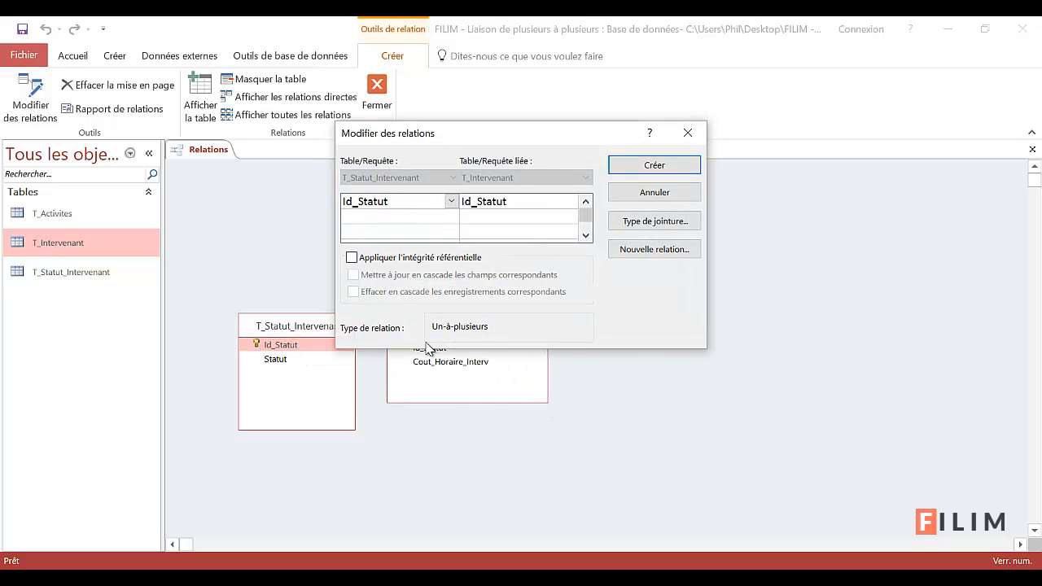
pyautogui.click(411, 256)
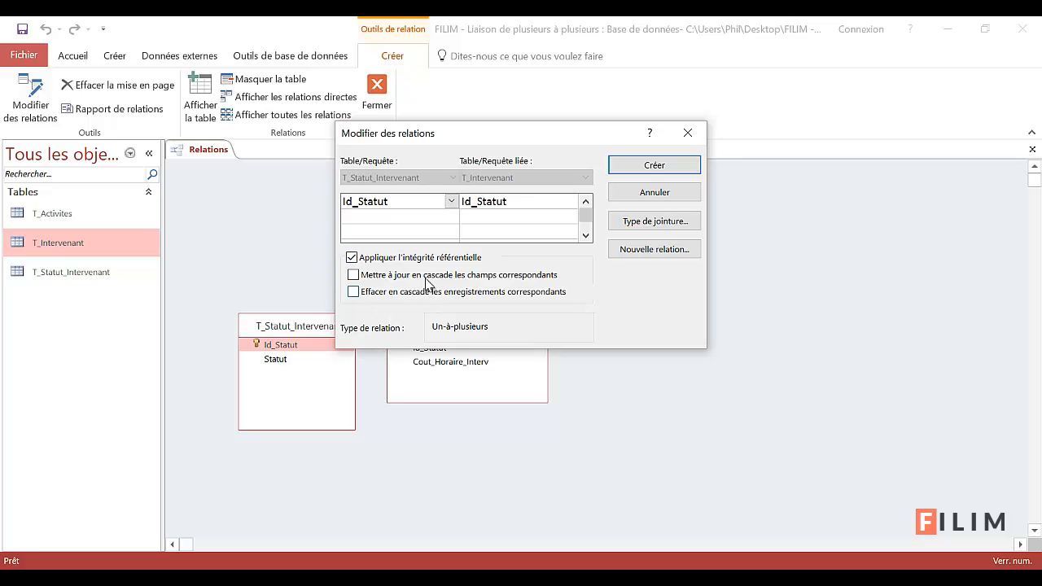
pyautogui.click(643, 168)
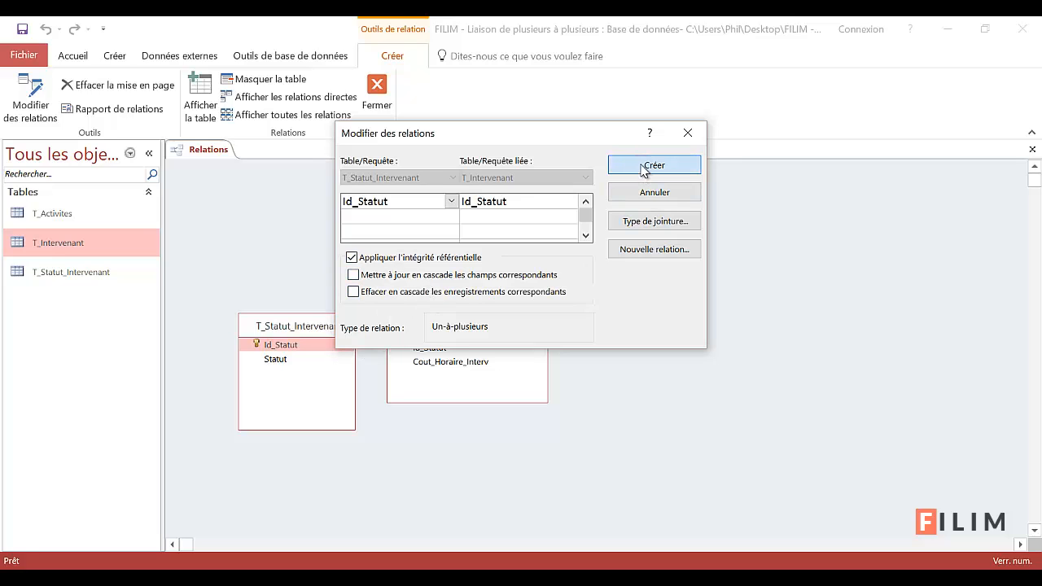
# Move T_Statut_Intervenant up in the diagram and add T_Activites to the right of T_Intervenant, leaving space between them.
pyautogui.moveTo(294, 324); pyautogui.dragTo(264, 258)
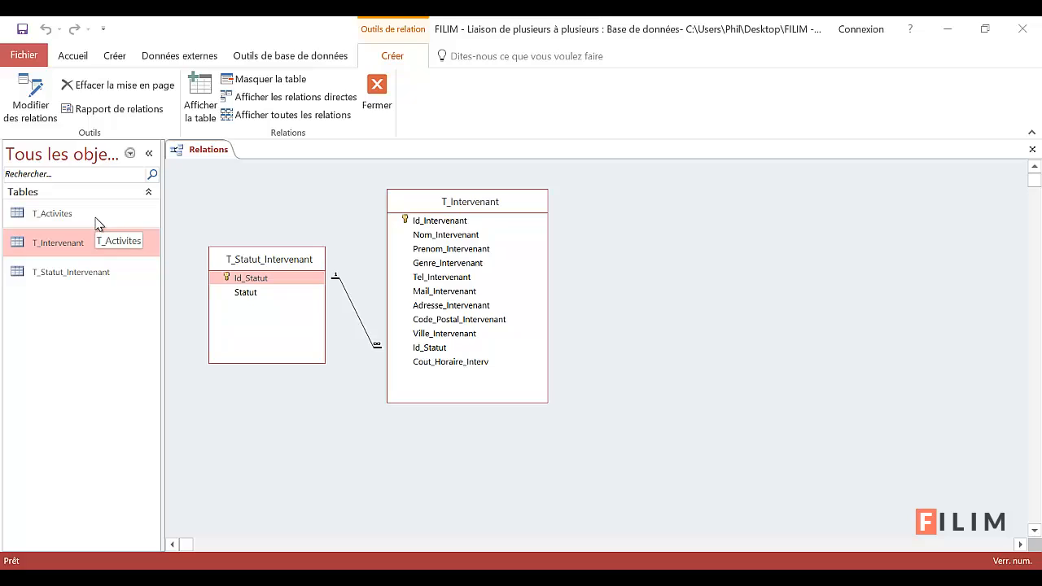
pyautogui.moveTo(89, 216); pyautogui.dragTo(743, 189)
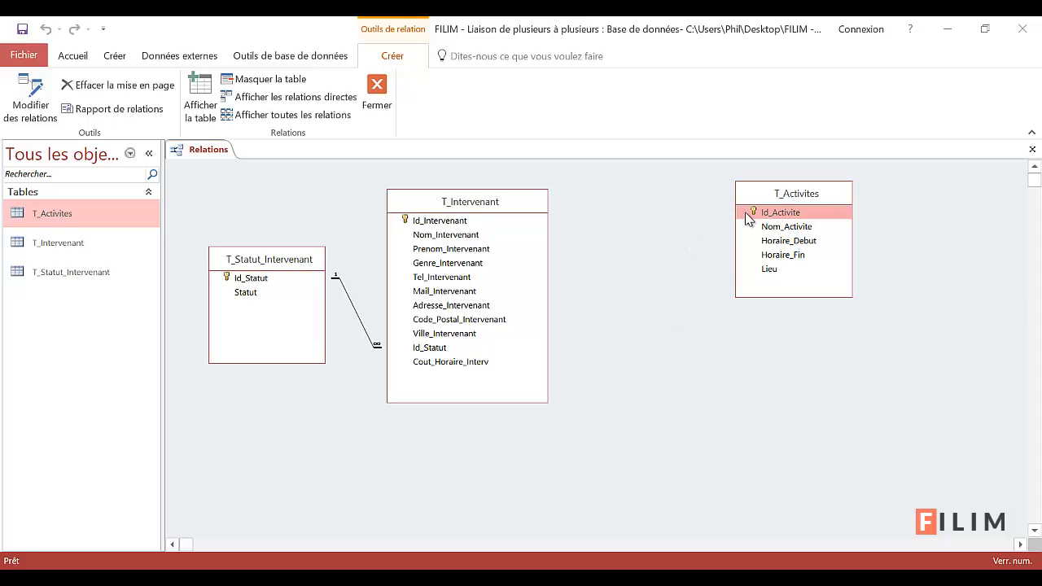
# Move T_Activites farther away from T_Intervenant to leave room for another table, and close the relationships diagram.
pyautogui.moveTo(751, 192); pyautogui.dragTo(704, 205)
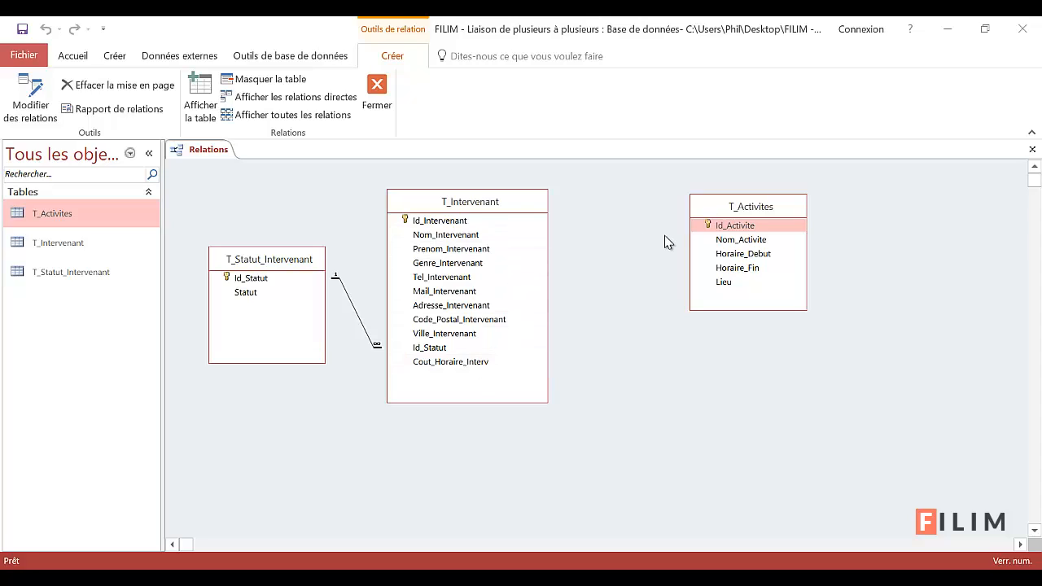
pyautogui.click(775, 227)
pyautogui.moveTo(712, 206); pyautogui.dragTo(805, 207)
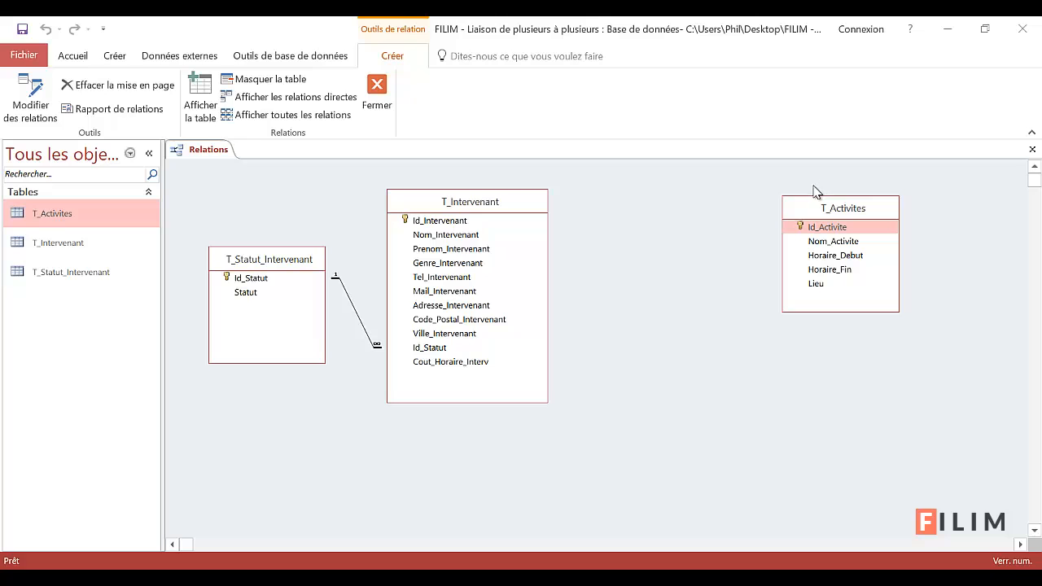
pyautogui.click(1031, 152)
# Create a new table and switch it to design view, saving it as T_Planning.
pyautogui.click(116, 57)
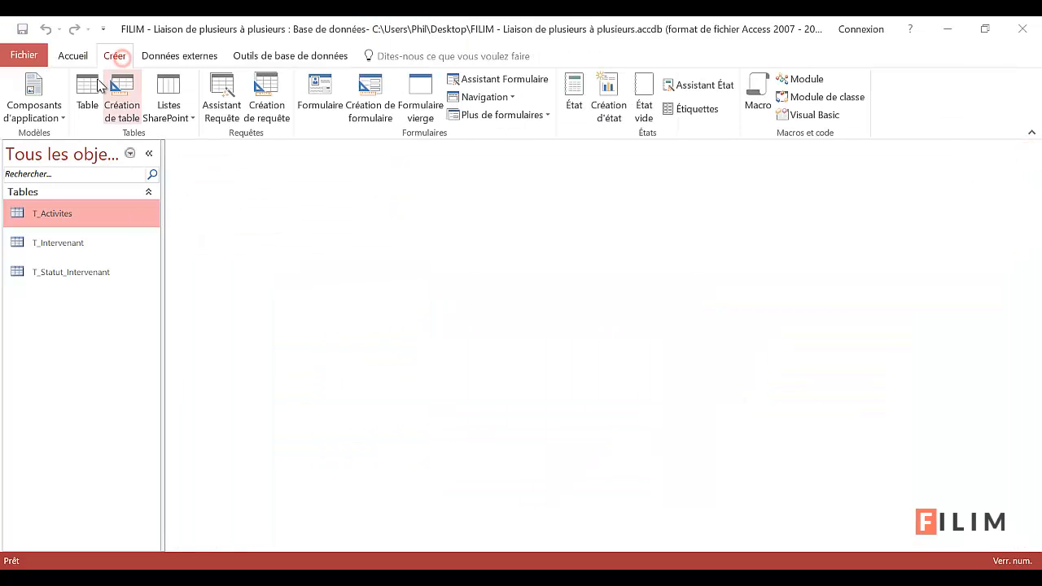
pyautogui.click(97, 85)
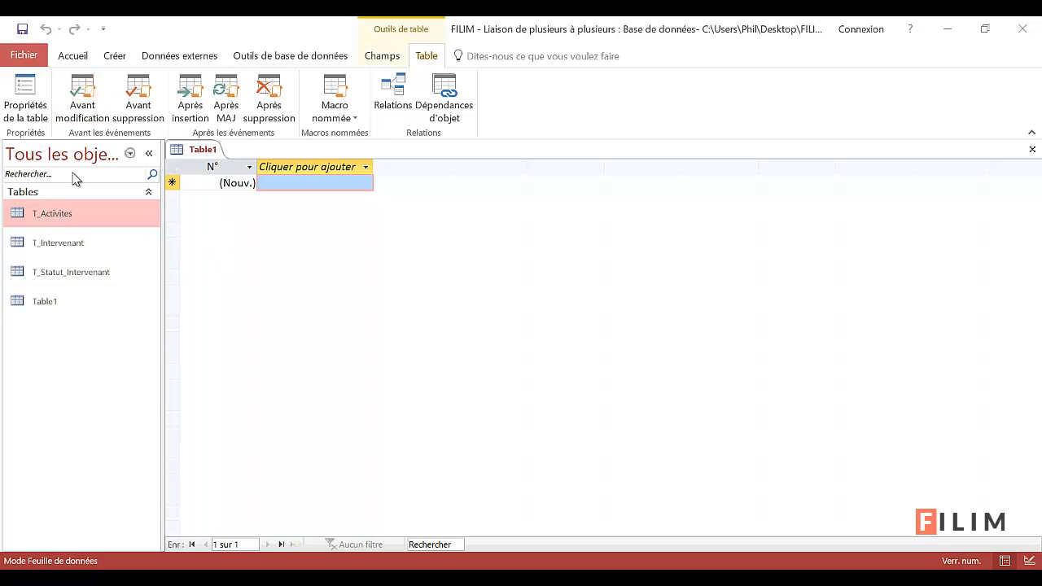
pyautogui.click(32, 107)
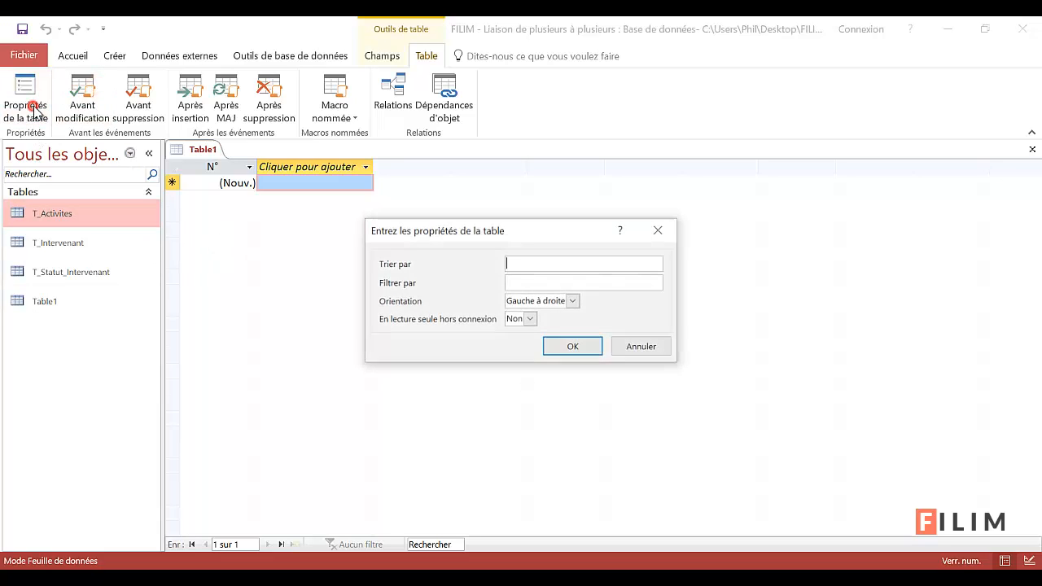
pyautogui.click(643, 347)
pyautogui.click(73, 56)
pyautogui.click(23, 104)
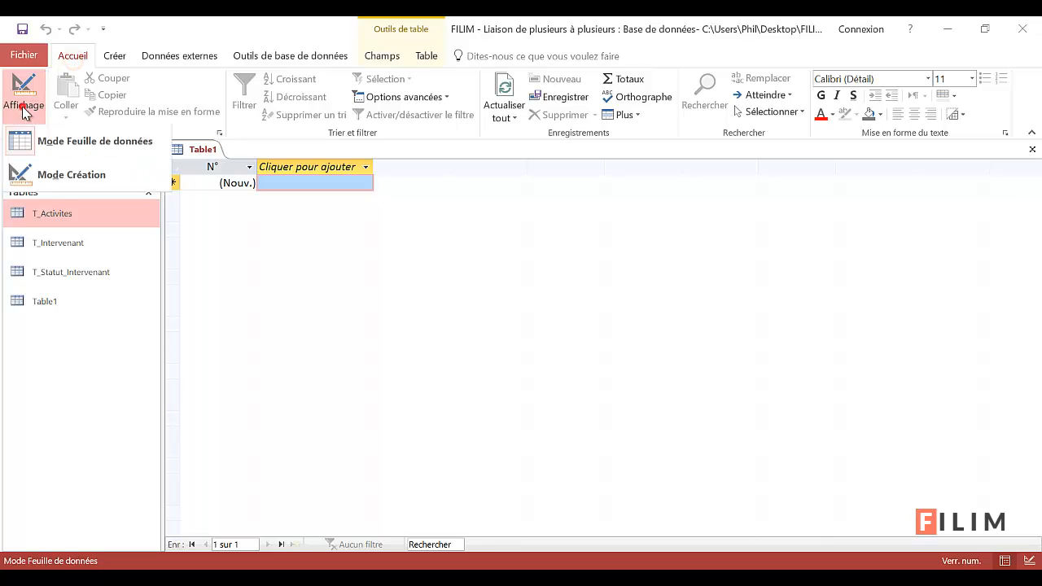
pyautogui.click(19, 174)
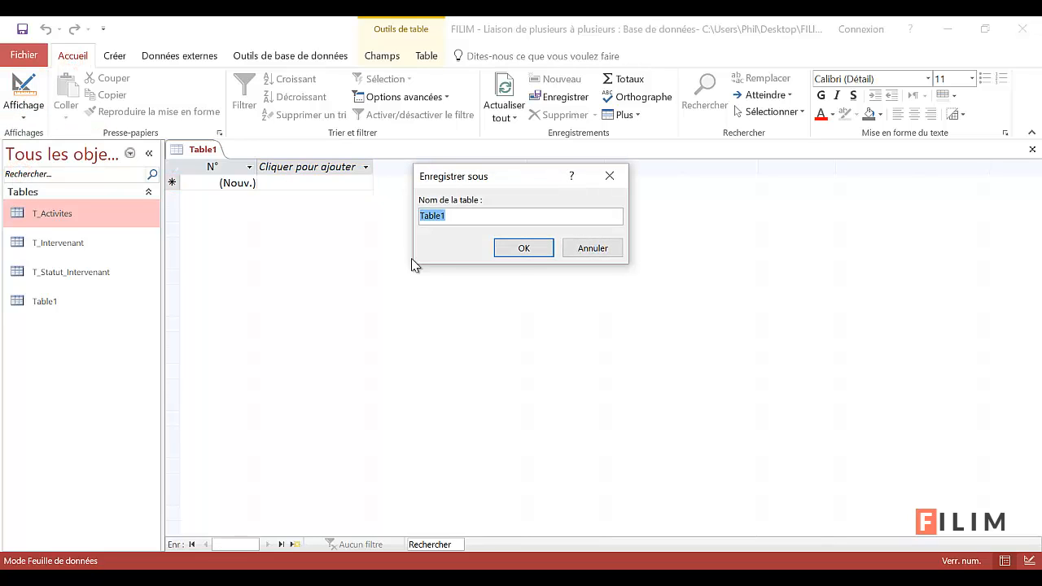
pyautogui.write('T_Planning')
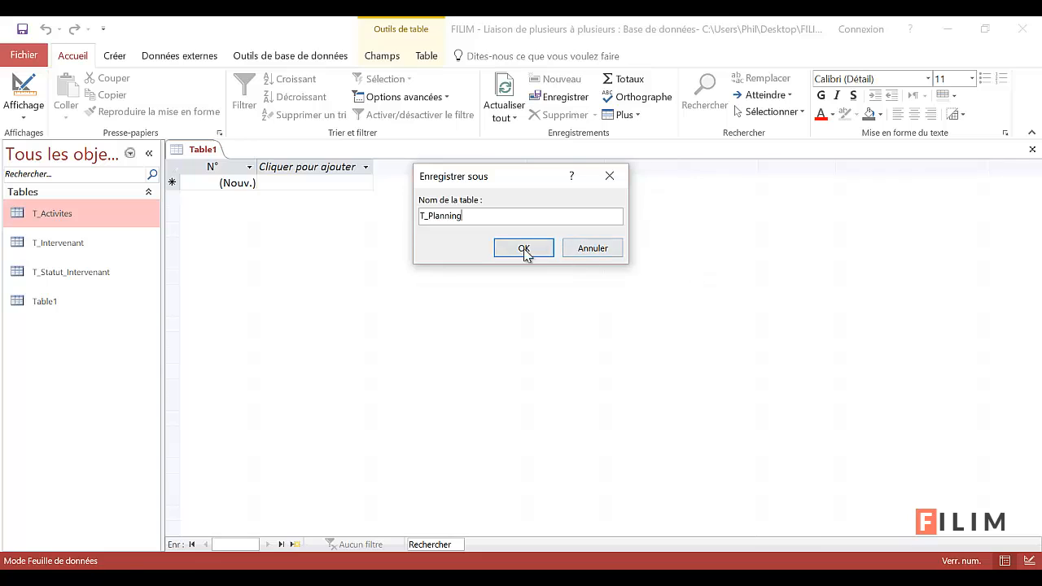
pyautogui.click(528, 252)
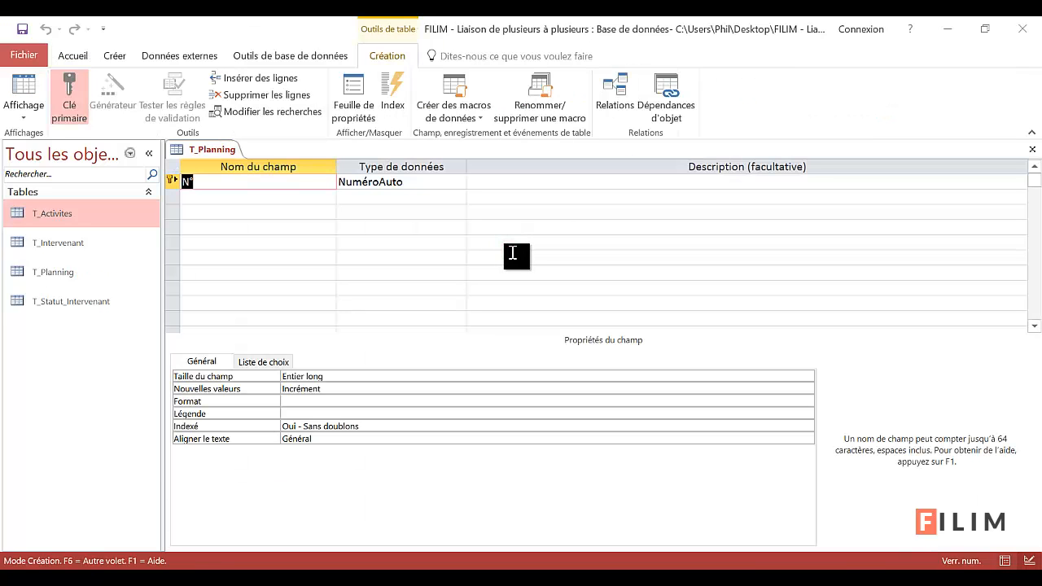
# Rename the primary key field of T_Planning to Id_Planning and add an Id_Intervenant field of type Numérique.
pyautogui.write('Id_Planning')
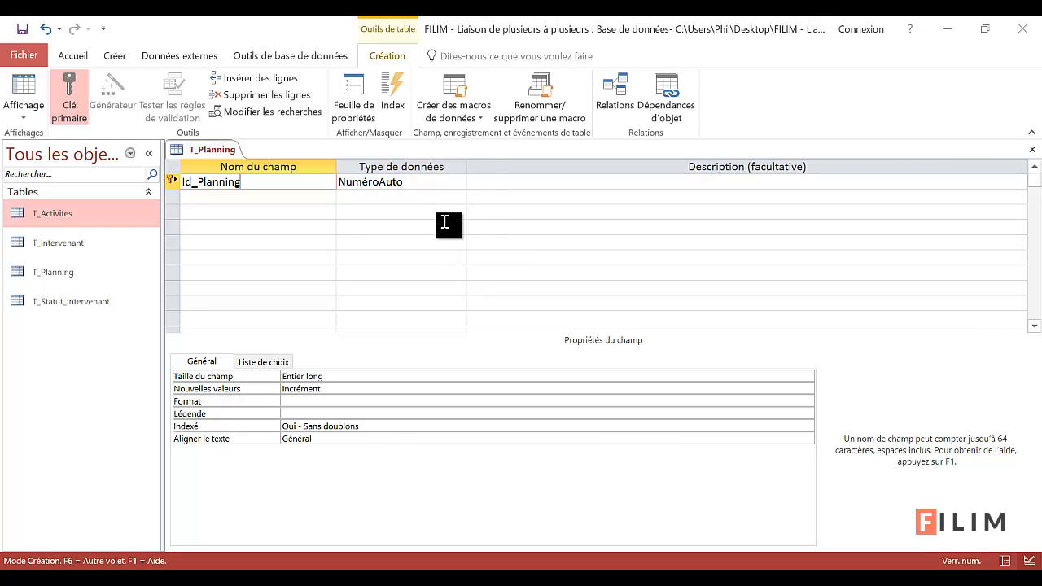
pyautogui.click(255, 196)
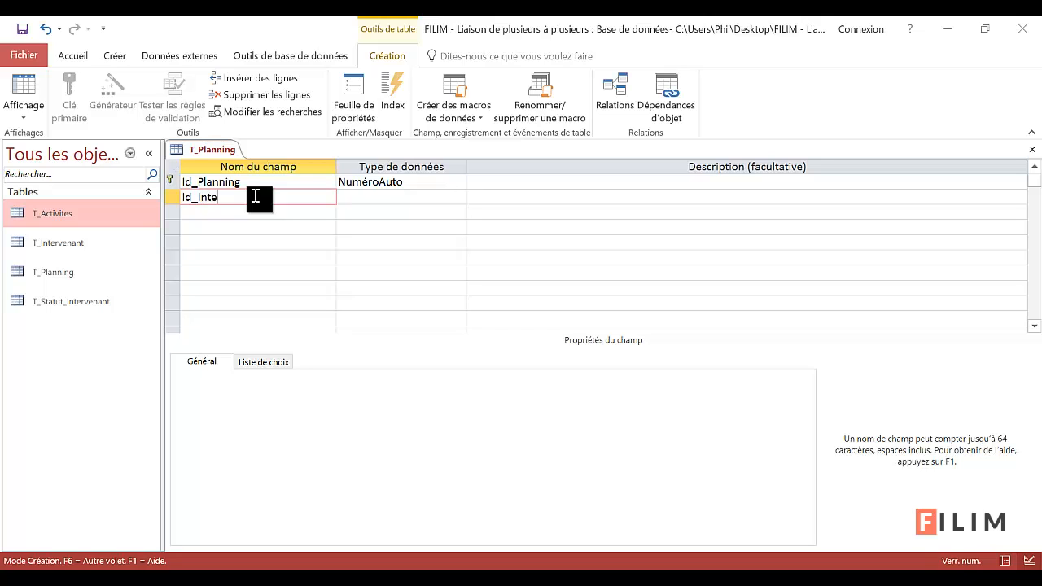
pyautogui.press('Tab')
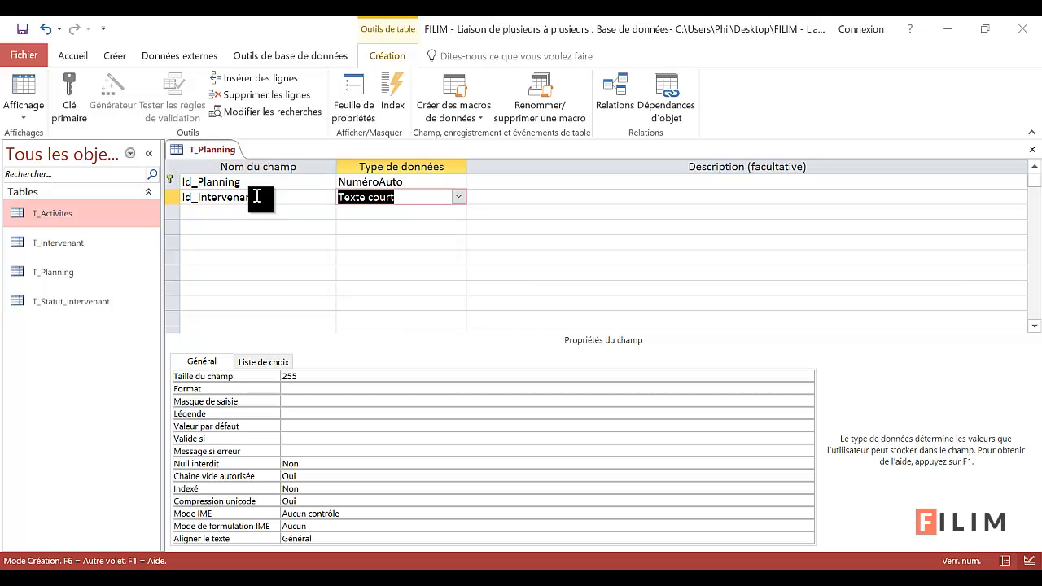
pyautogui.click(459, 198)
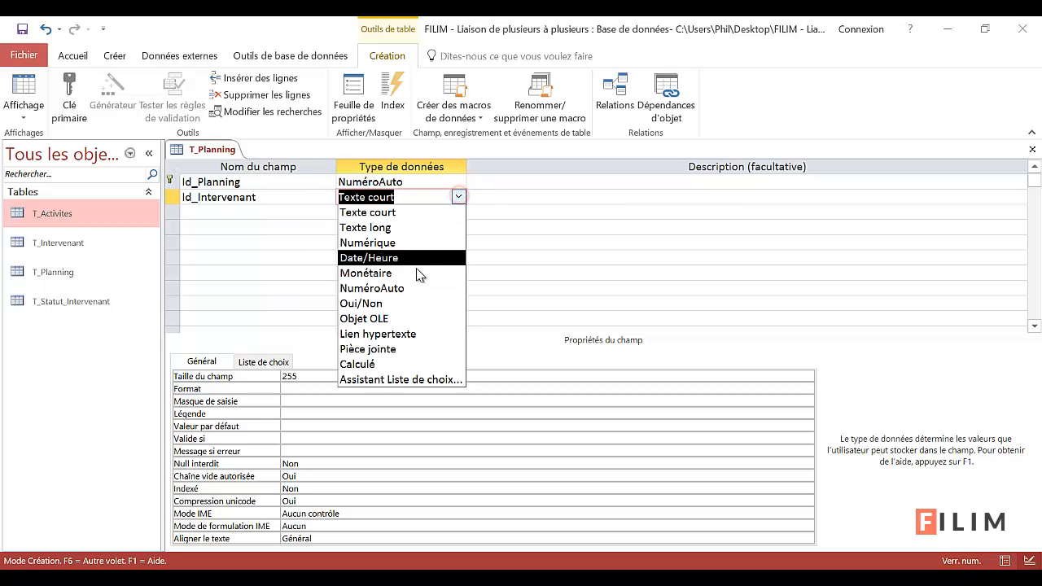
pyautogui.click(399, 243)
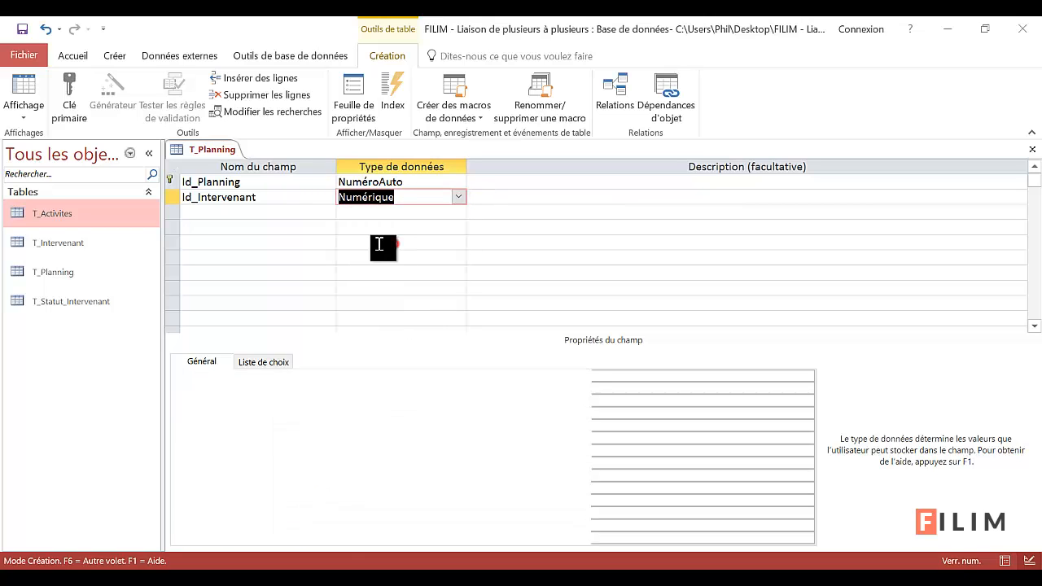
# Add an Id_Activite field of type Numérique below Id_Intervenant.
pyautogui.click(265, 214)
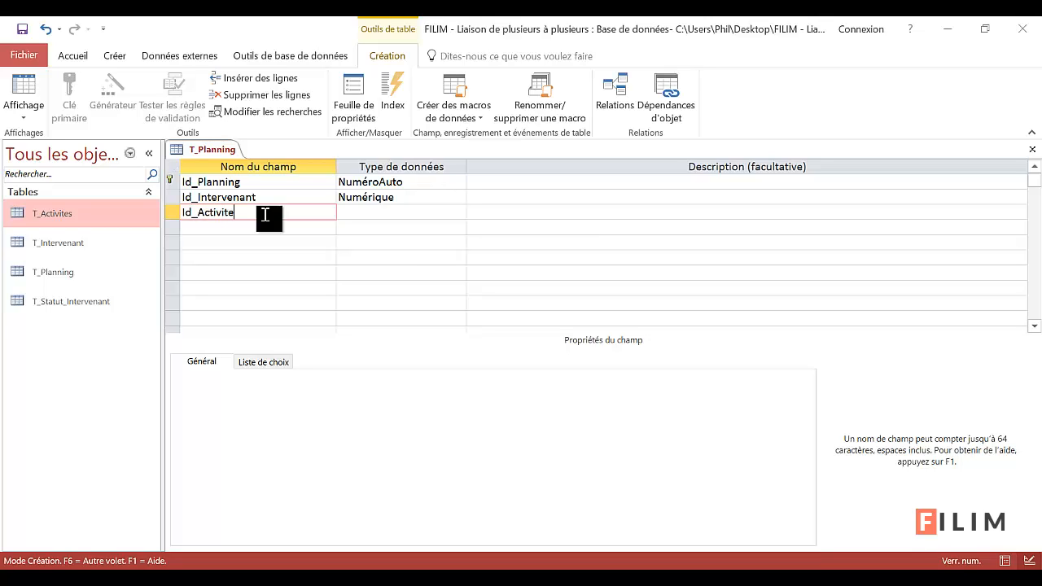
pyautogui.click(346, 212)
pyautogui.click(457, 213)
pyautogui.click(399, 257)
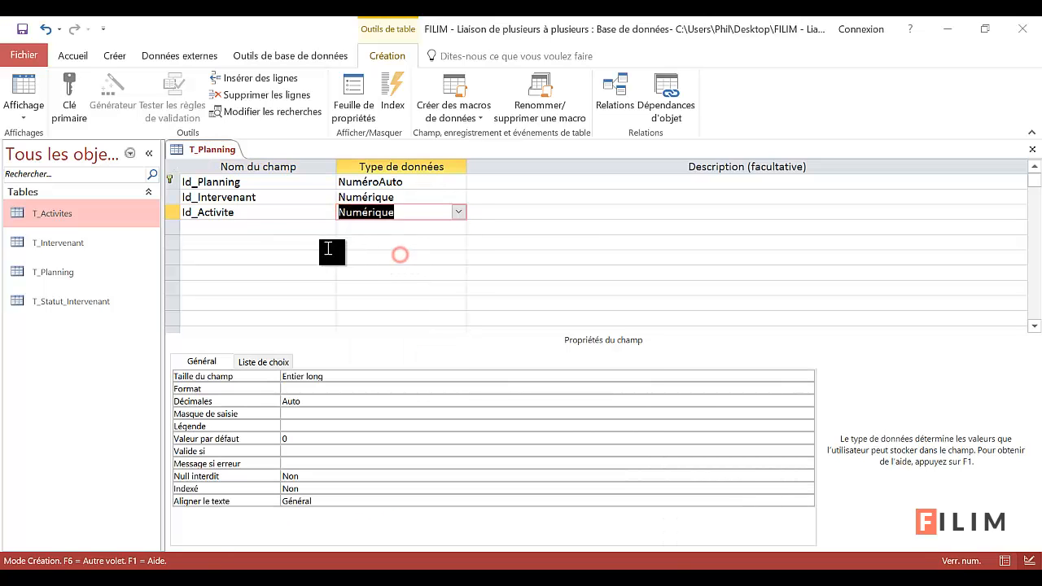
# Add a Date_Activite field of type Date/Heure, then save and close T_Planning.
pyautogui.click(328, 235)
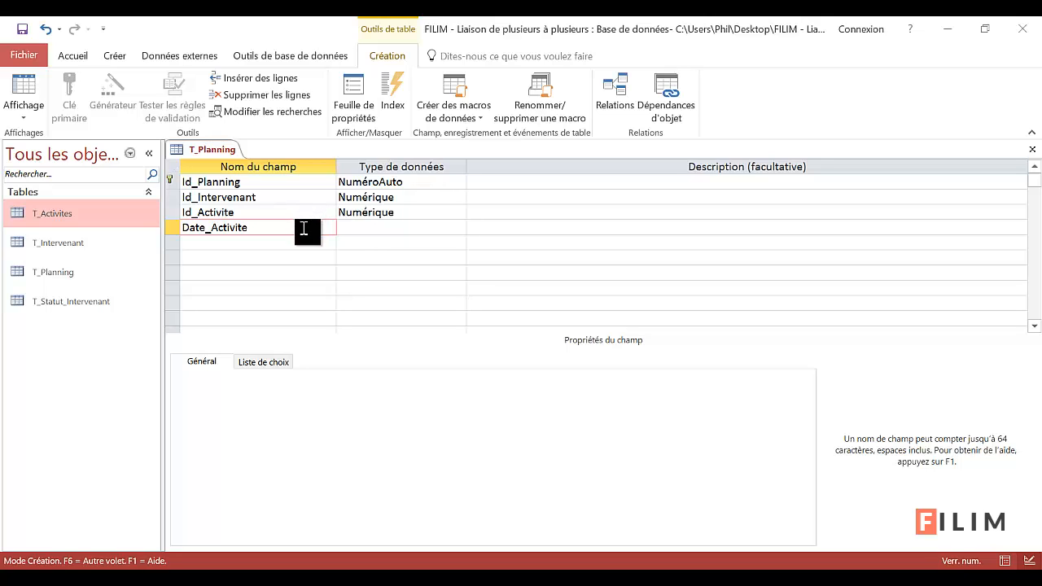
pyautogui.click(358, 226)
pyautogui.click(459, 228)
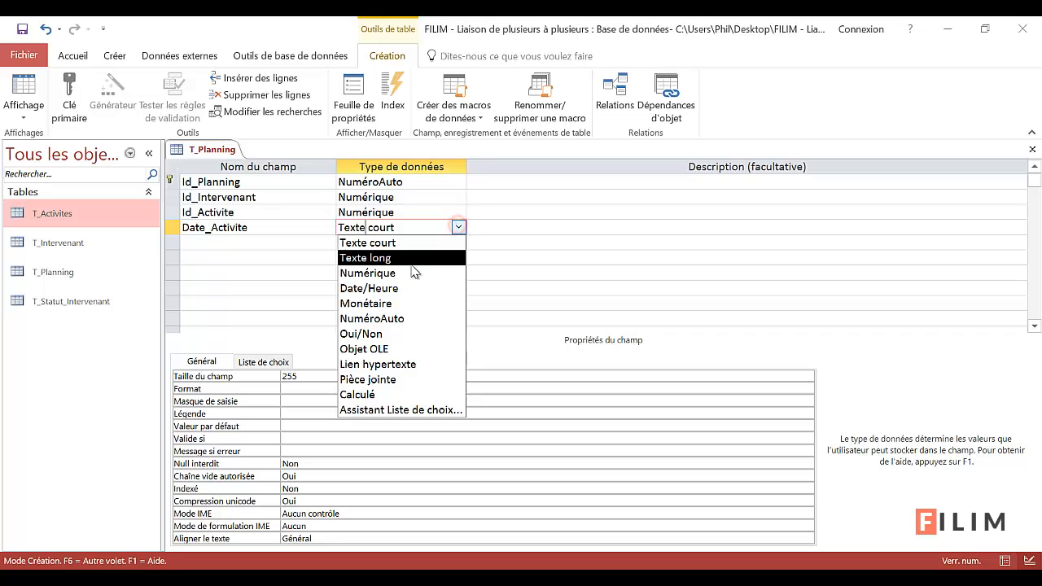
pyautogui.click(395, 289)
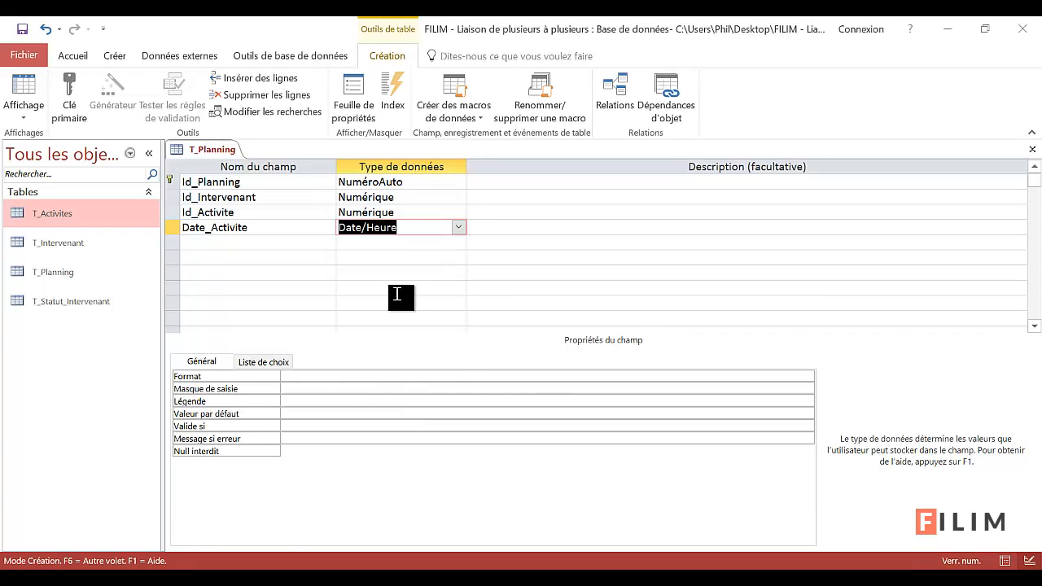
pyautogui.click(380, 242)
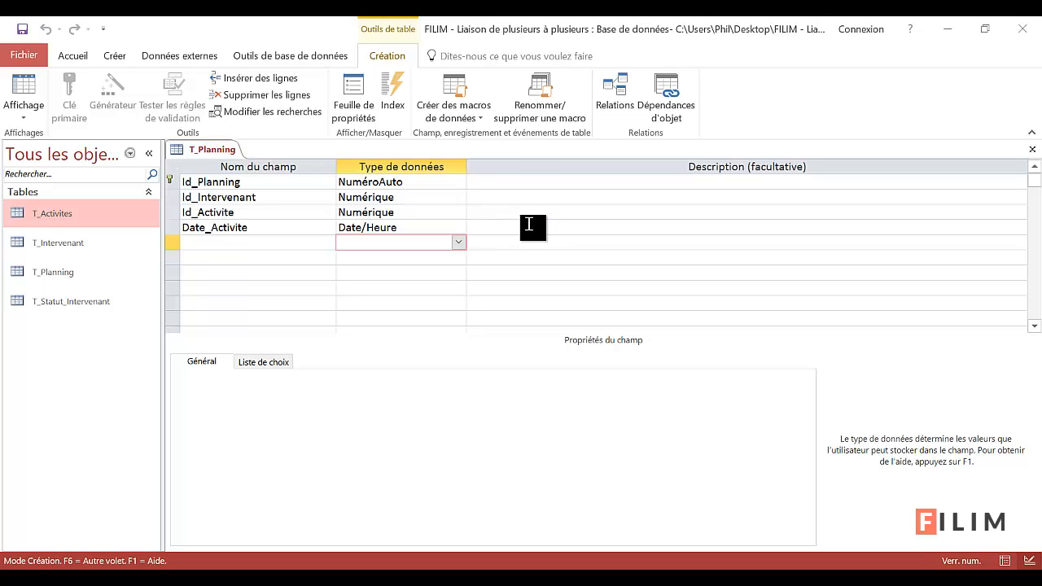
pyautogui.click(1032, 151)
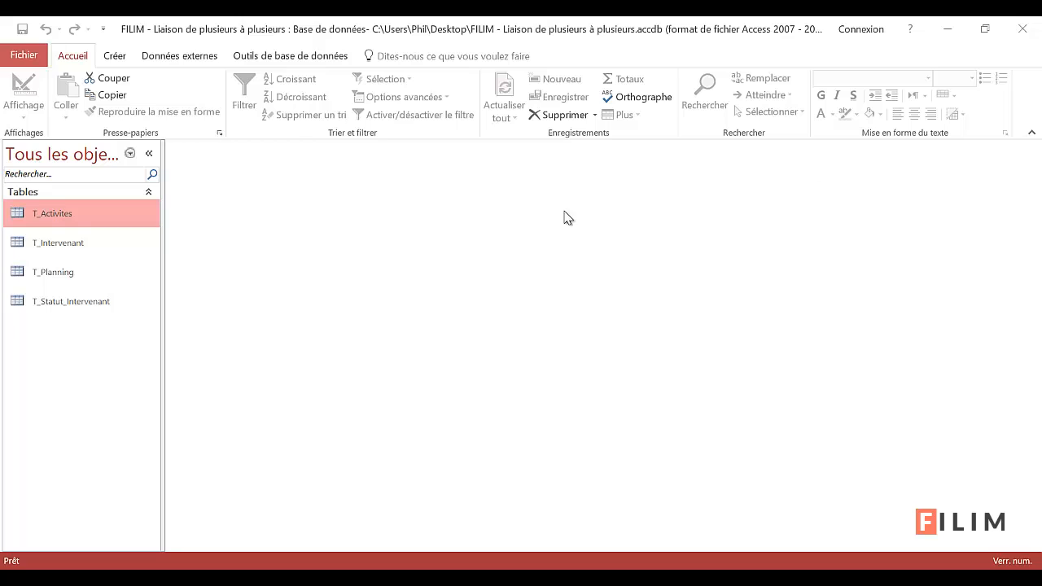
# Reopen the relationships diagram and add T_Planning between T_Intervenant and T_Activites.
pyautogui.click(290, 57)
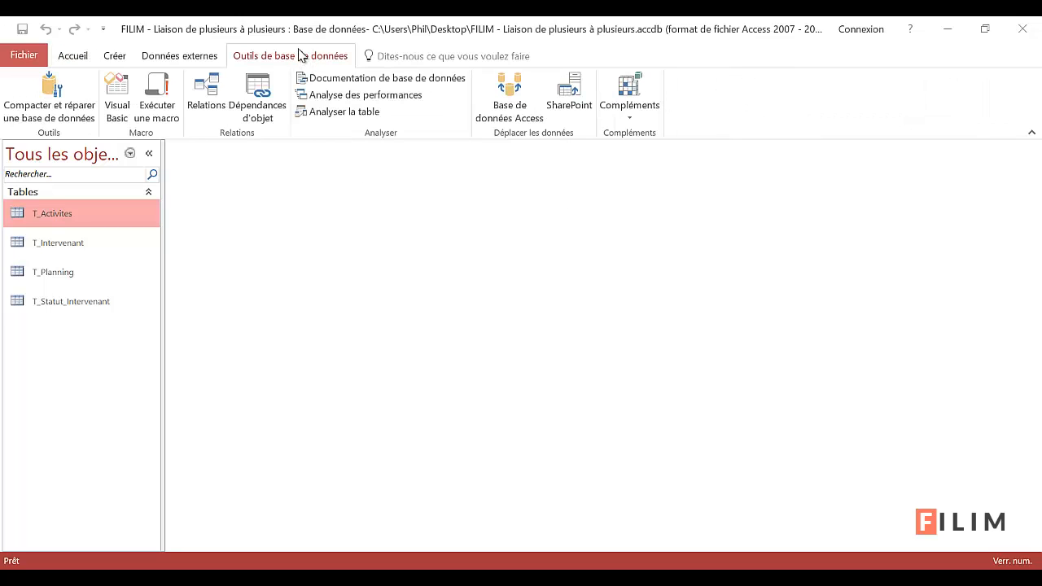
pyautogui.click(205, 91)
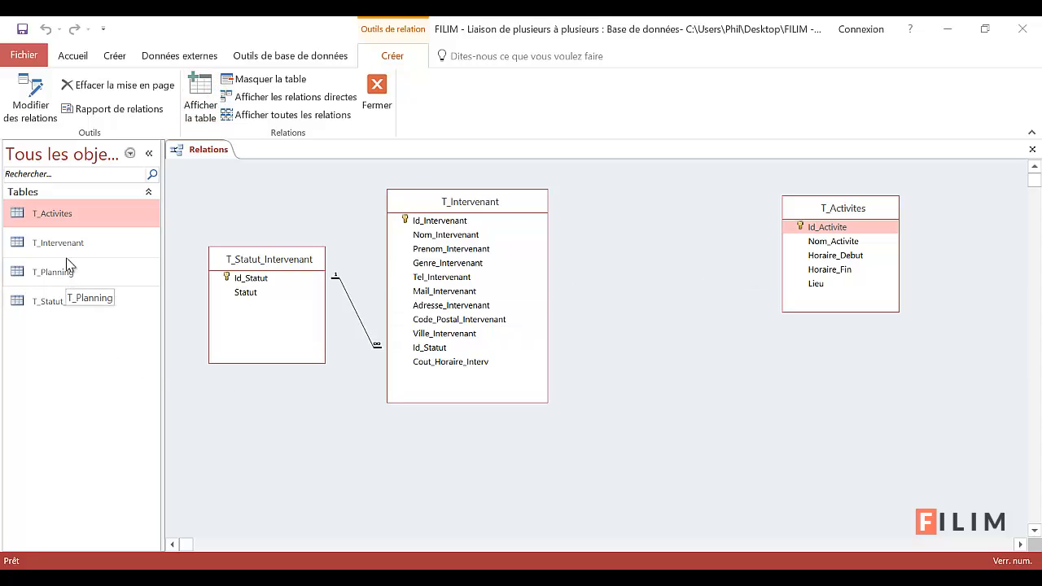
pyautogui.moveTo(51, 273); pyautogui.dragTo(617, 210)
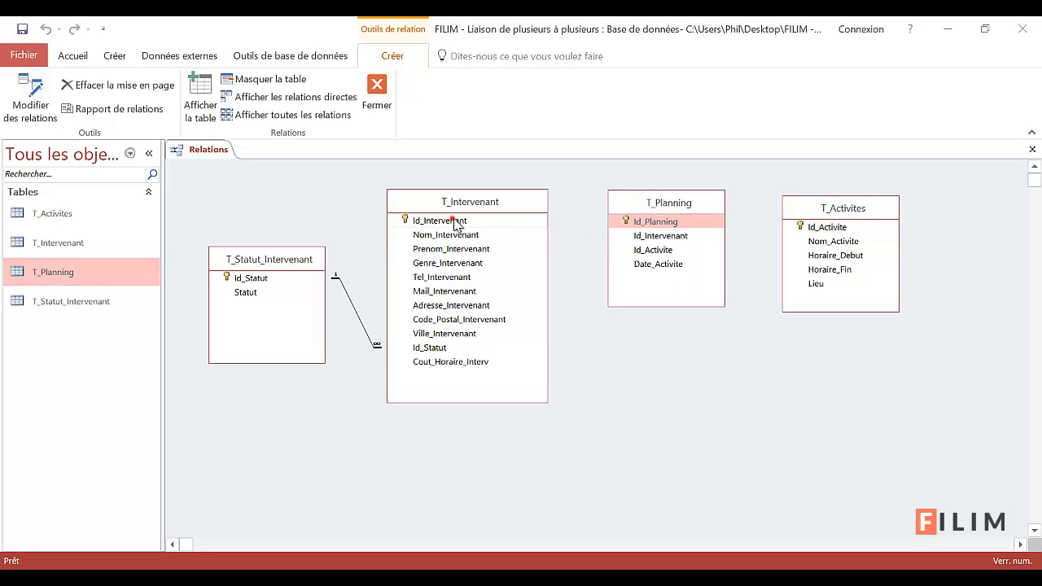
# Create a one-to-many relationship from Id_Intervenant in T_Intervenant to Id_Intervenant in T_Planning with referential integrity enforced.
pyautogui.moveTo(450, 220); pyautogui.dragTo(657, 241)
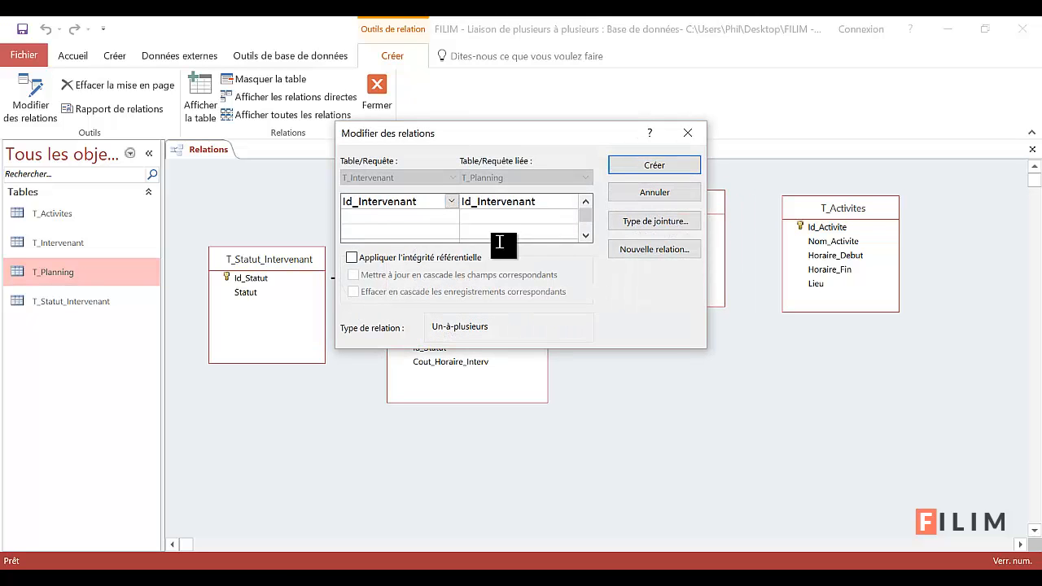
pyautogui.click(405, 257)
pyautogui.click(632, 165)
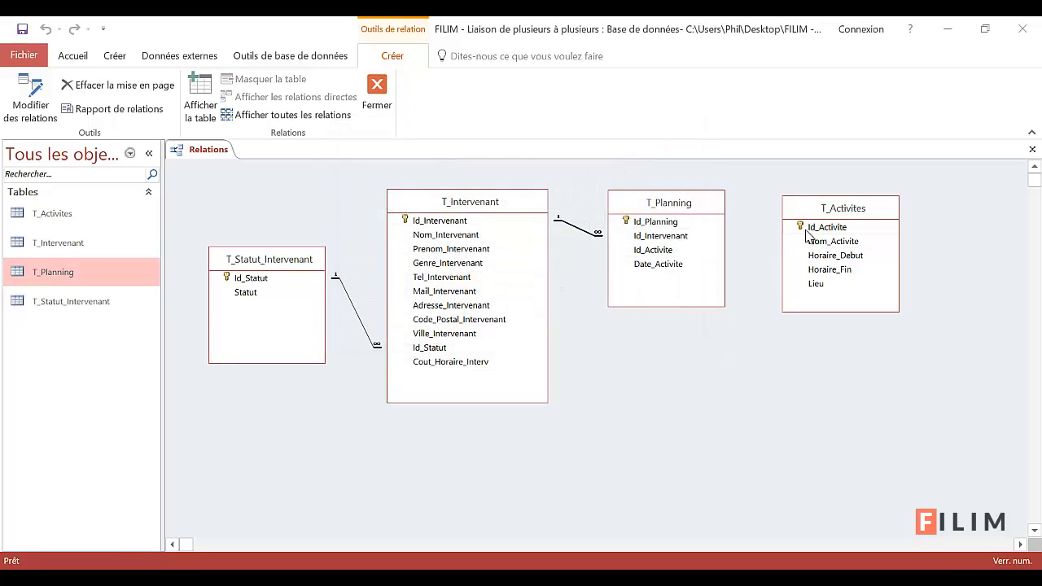
# Create a one-to-many relationship from Id_Activite in T_Activites to Id_Activite in T_Planning with referential integrity enforced.
pyautogui.moveTo(811, 226); pyautogui.dragTo(664, 258)
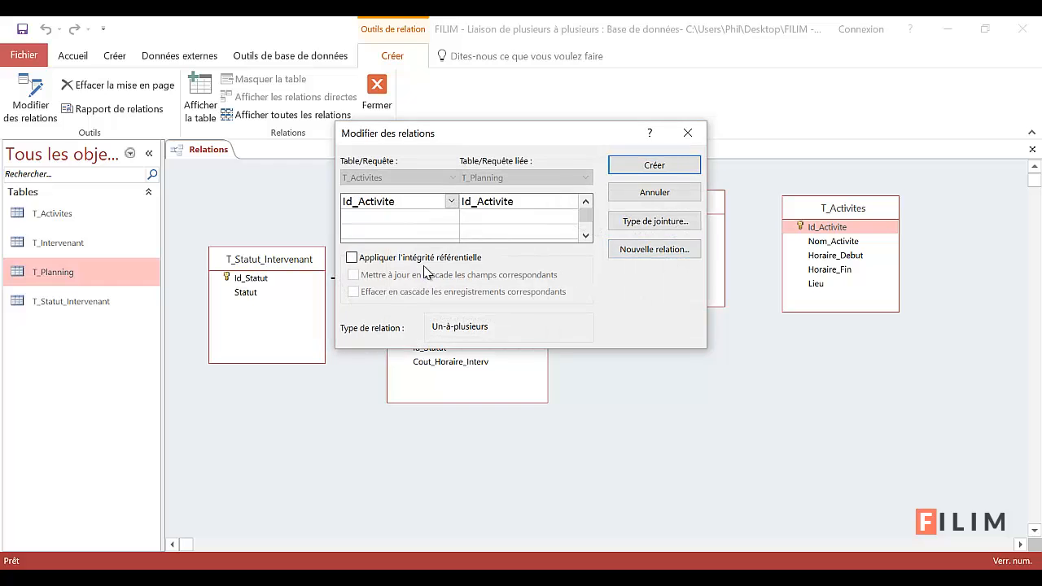
pyautogui.click(425, 257)
pyautogui.click(675, 167)
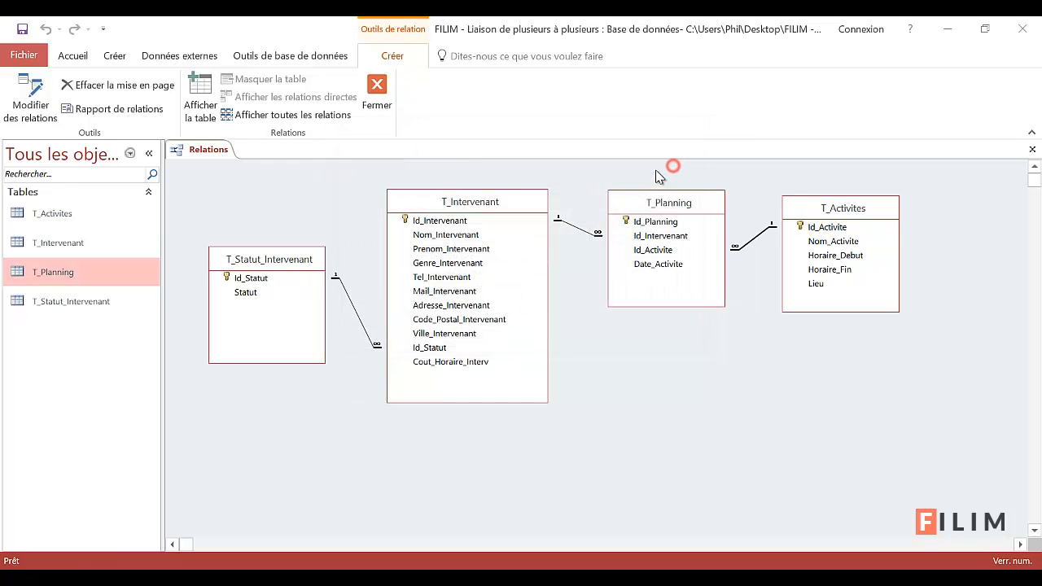
# Move T_Planning slightly down in the diagram and close the relationships diagram.
pyautogui.moveTo(632, 201); pyautogui.dragTo(630, 221)
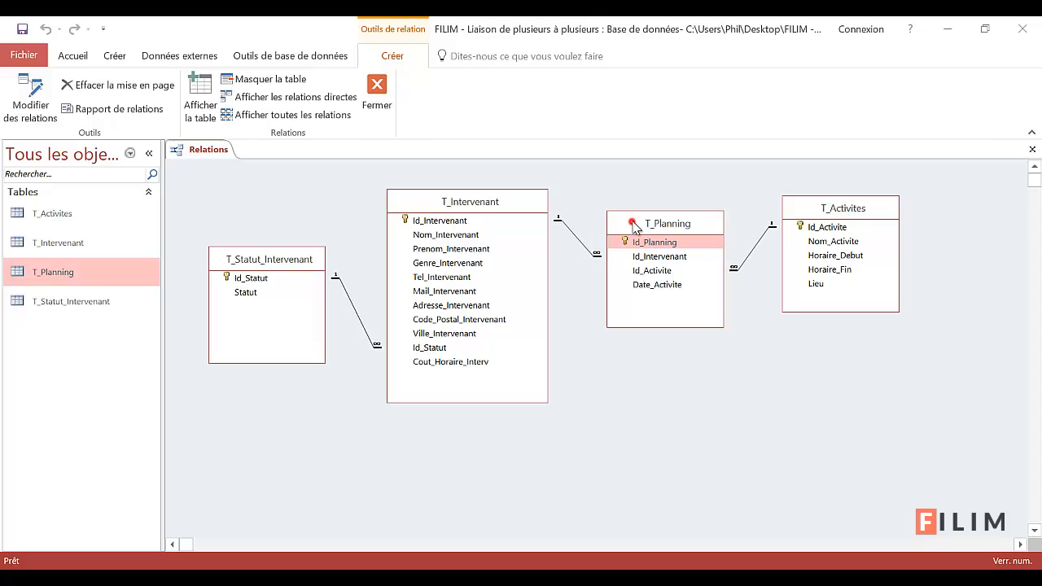
pyautogui.moveTo(628, 226); pyautogui.dragTo(629, 228)
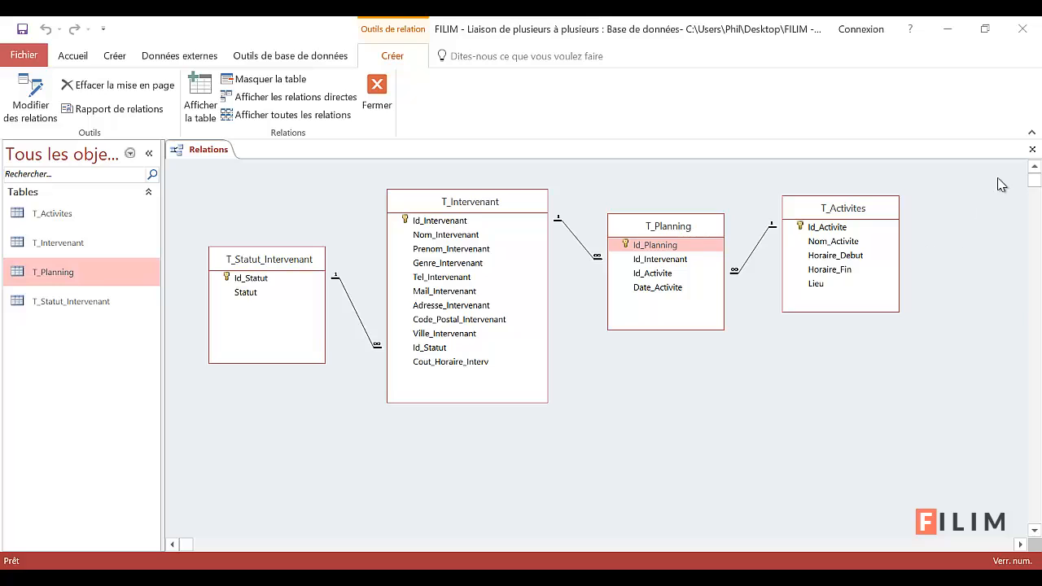
pyautogui.click(1031, 150)
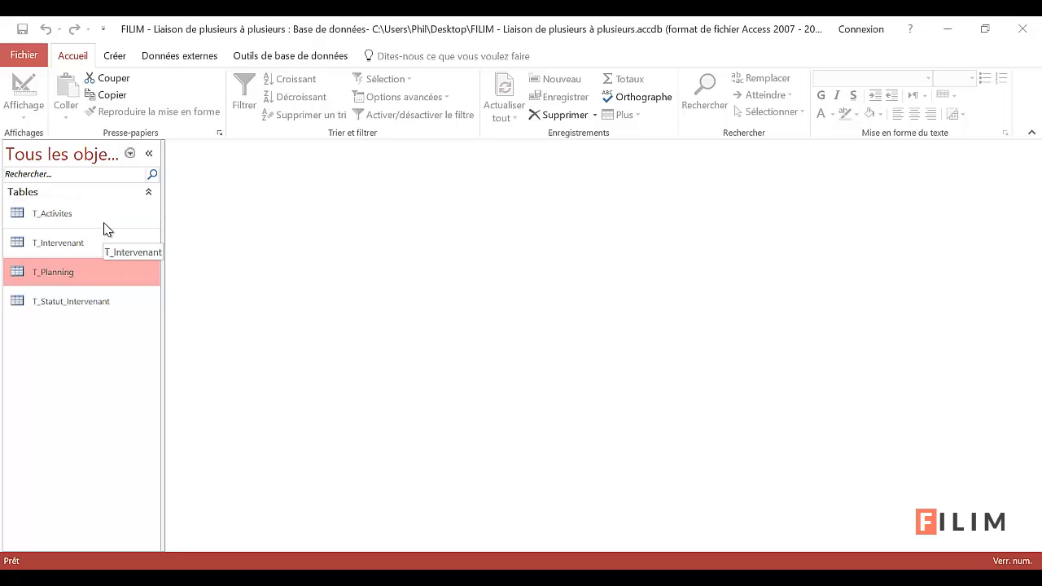
# Open the T_Activites table and enter jardinage as the first record's activity name.
pyautogui.doubleClick(106, 214)
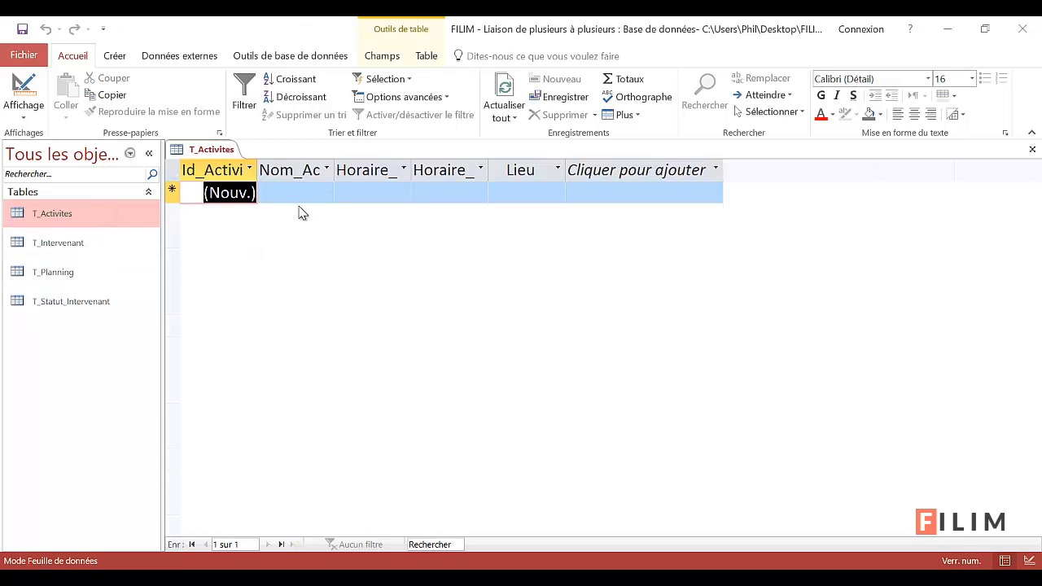
pyautogui.click(306, 198)
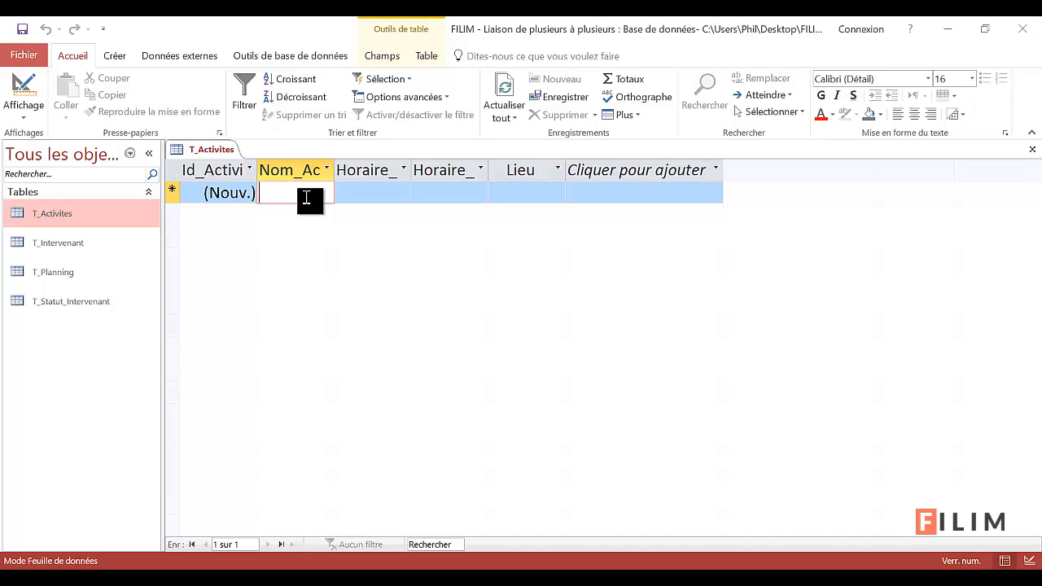
pyautogui.write('jardin')
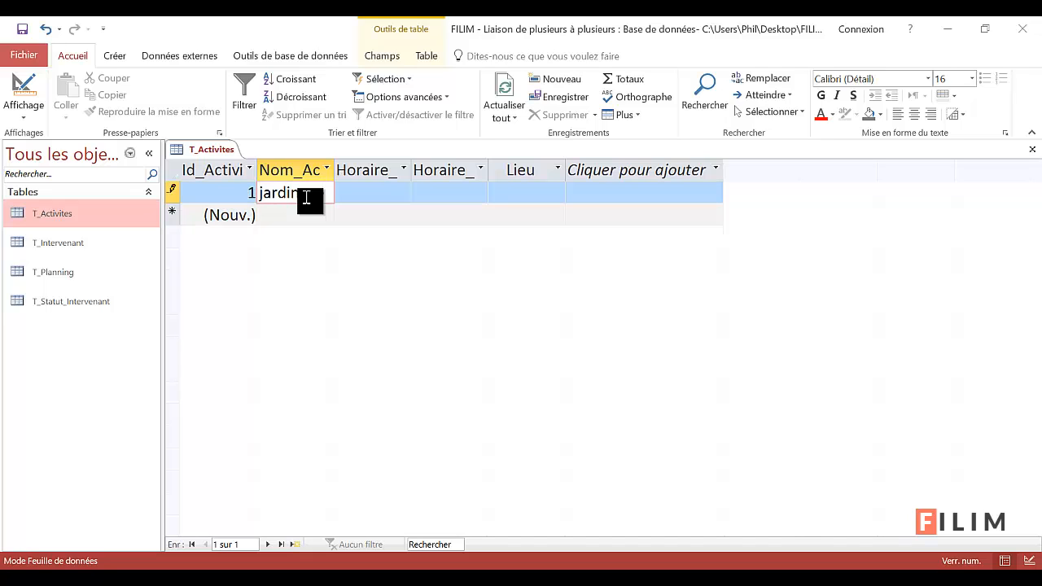
pyautogui.write('age')
pyautogui.click(292, 216)
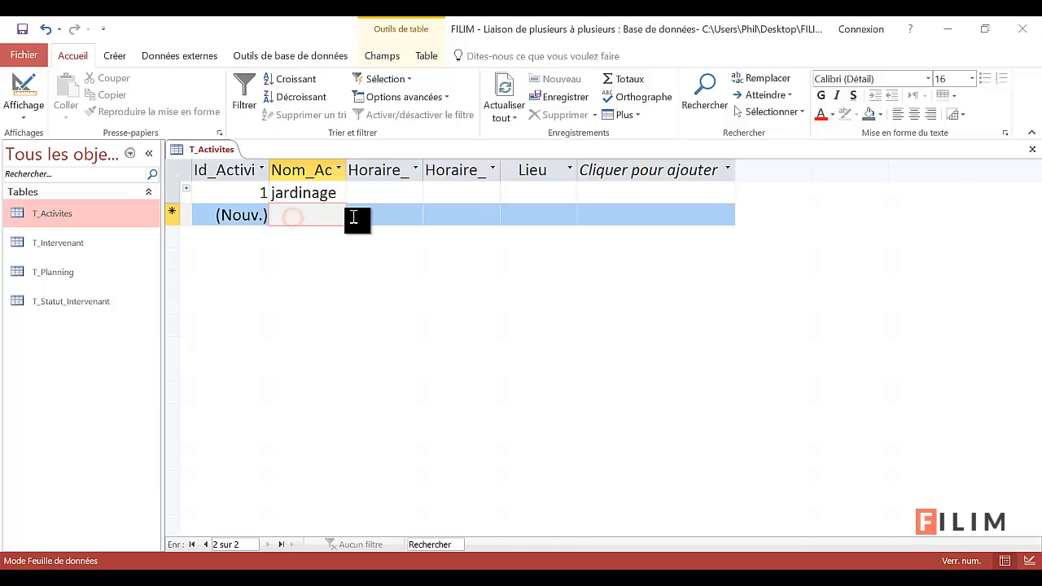
# Add bricolage and handball as the second and third activity names, and widen the Nom_Activite column to show its full heading.
pyautogui.write('bricolage')
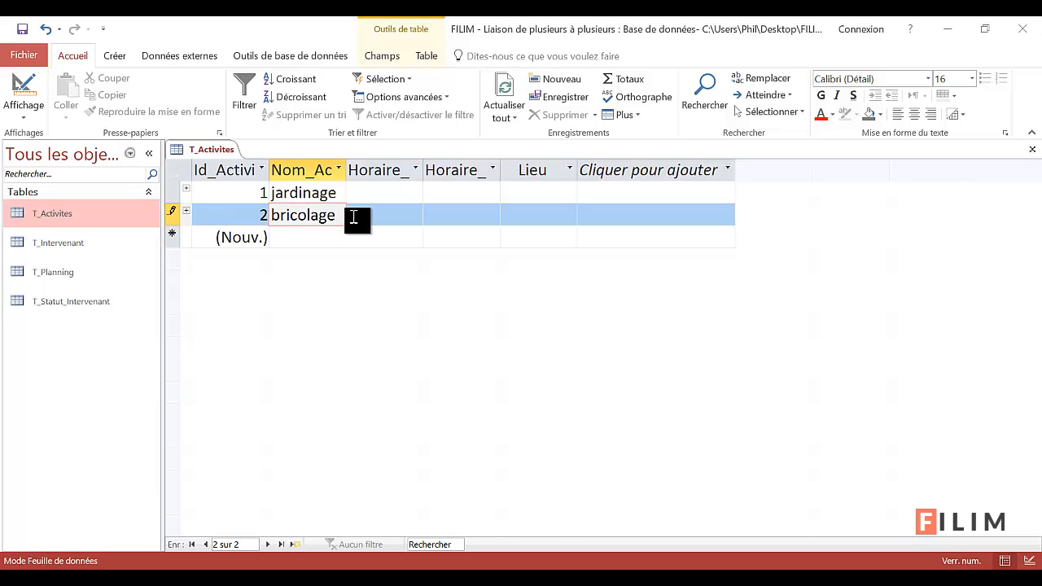
pyautogui.click(354, 217)
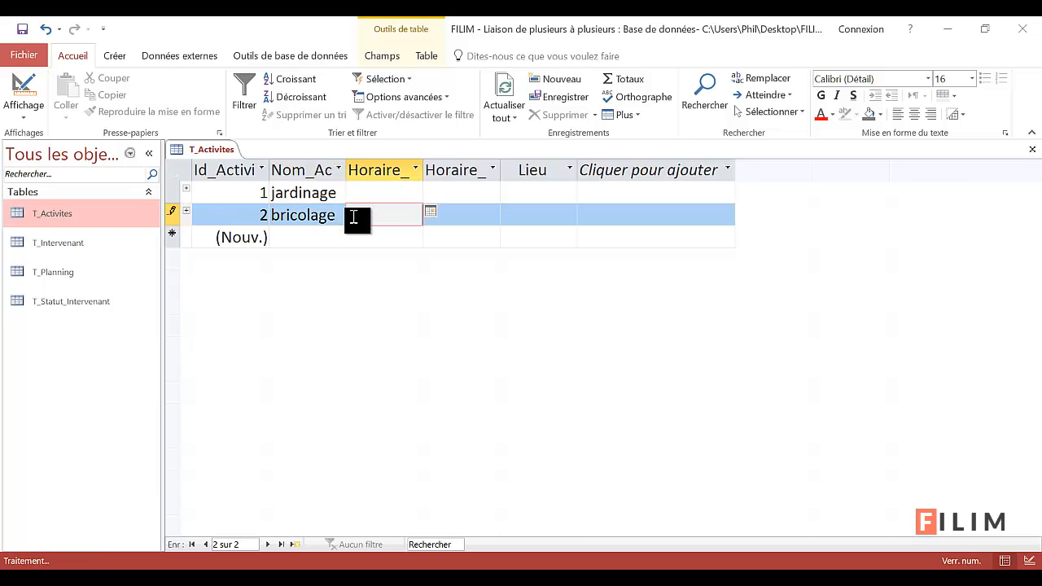
pyautogui.click(314, 233)
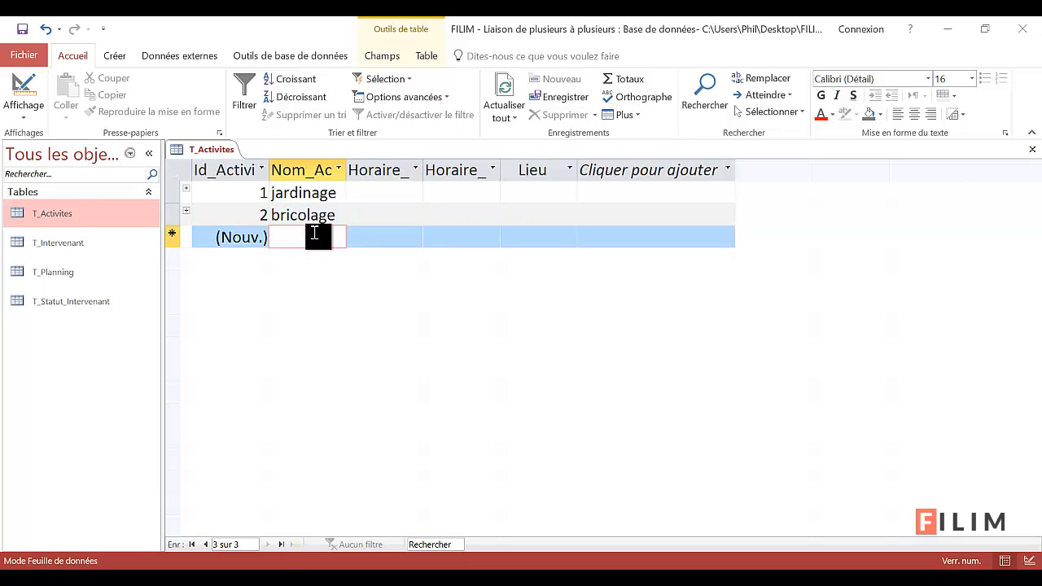
pyautogui.write('hand')
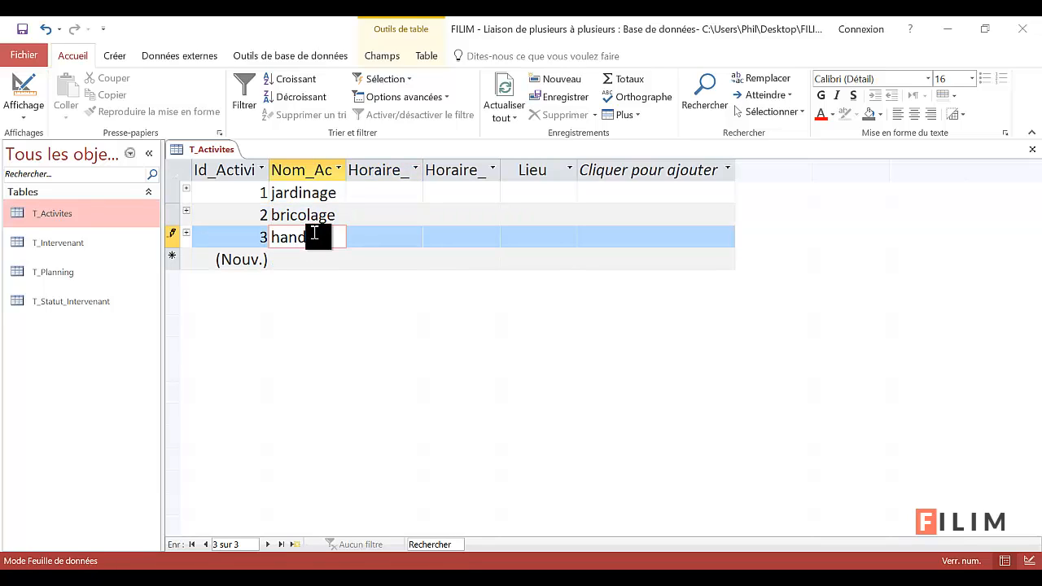
pyautogui.press('Tab')
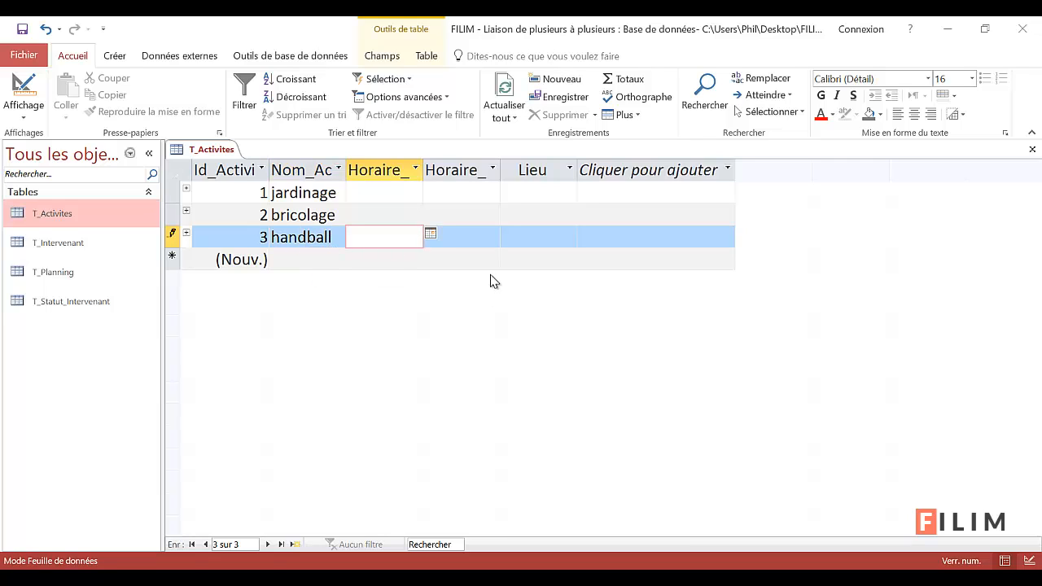
pyautogui.click(471, 260)
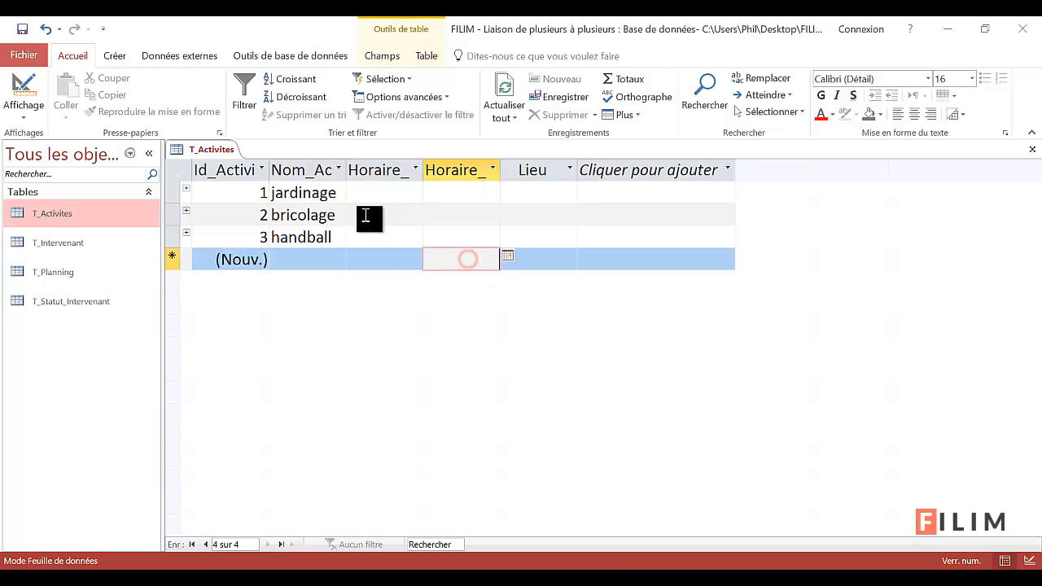
pyautogui.moveTo(350, 170); pyautogui.dragTo(387, 169)
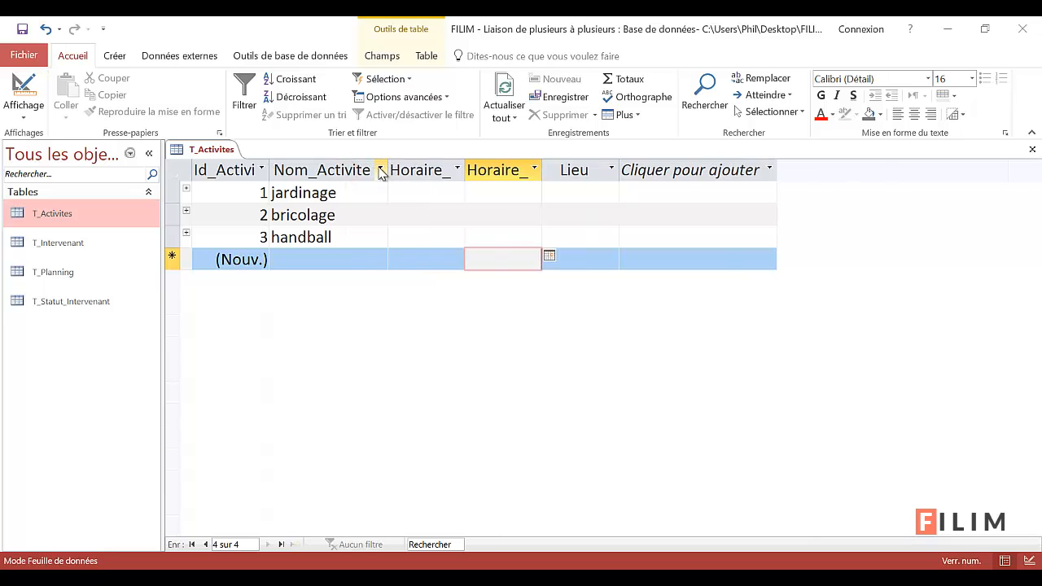
# Open T_Intervenant and add a second record with the person's last name and first name, and Homme as the gender.
pyautogui.doubleClick(51, 242)
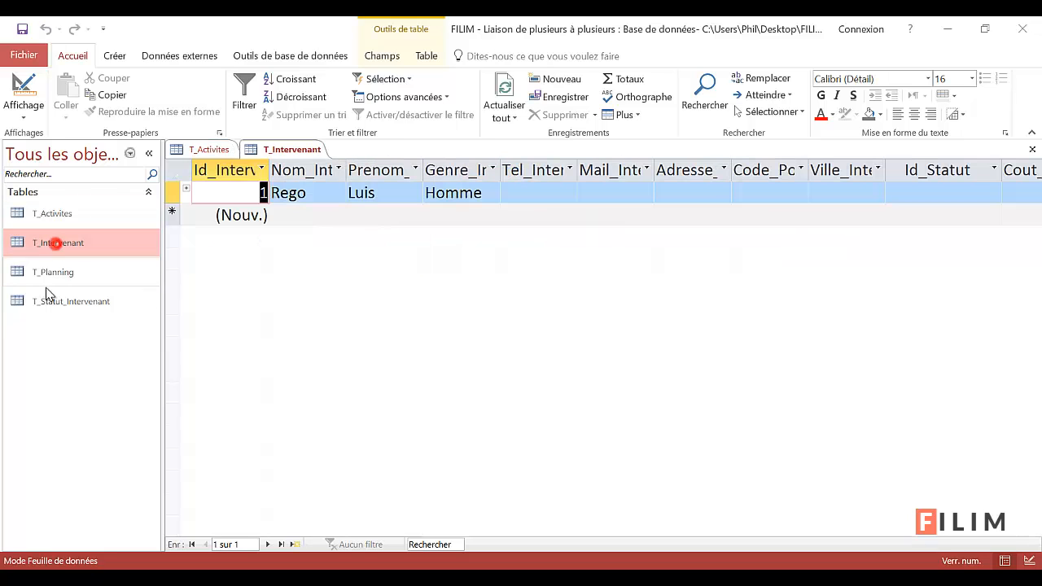
pyautogui.click(382, 220)
pyautogui.write('Jean')
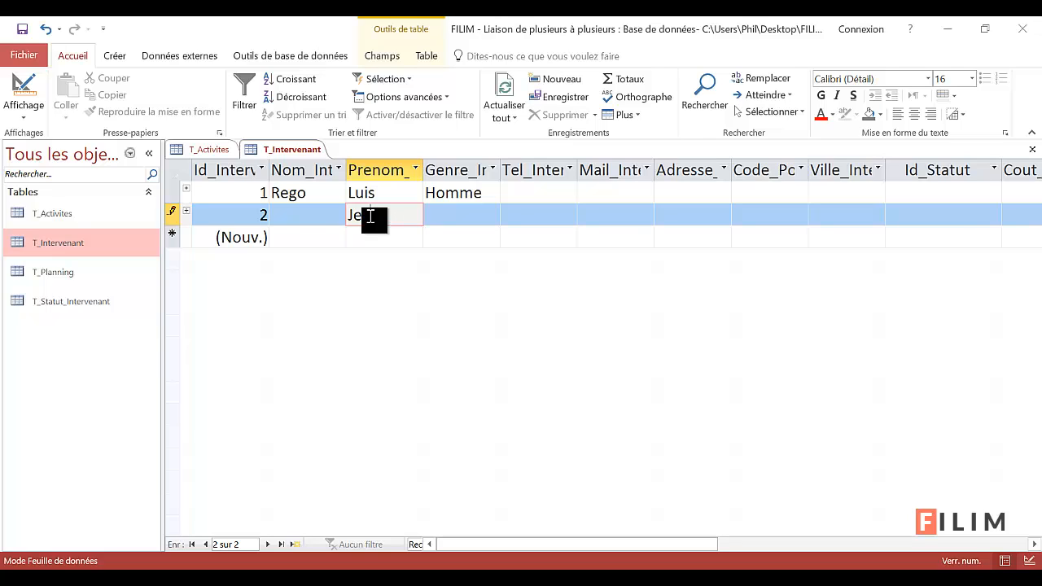
pyautogui.click(330, 217)
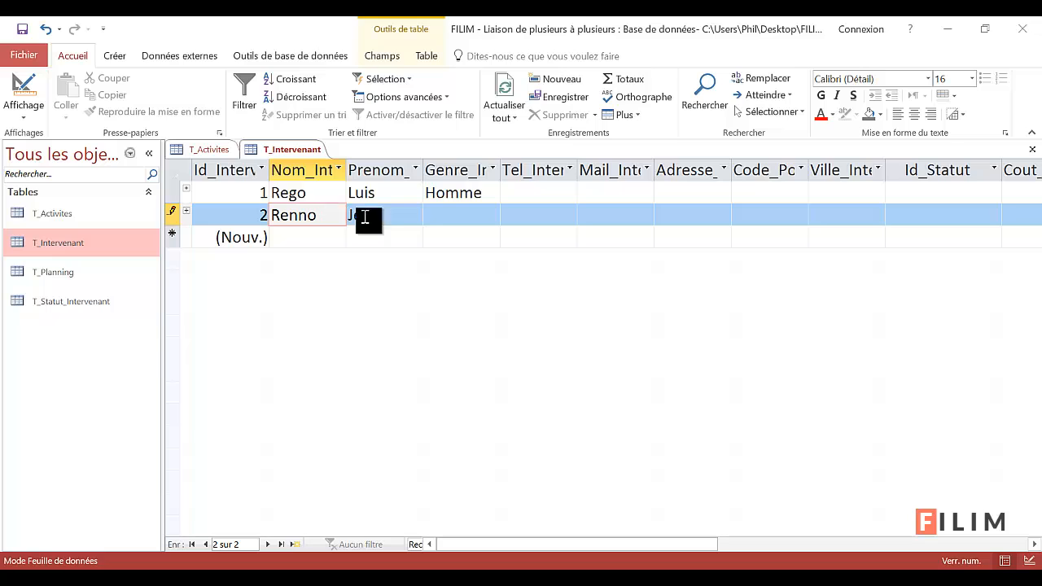
pyautogui.press('Tab')
pyautogui.click(489, 215)
pyautogui.click(474, 237)
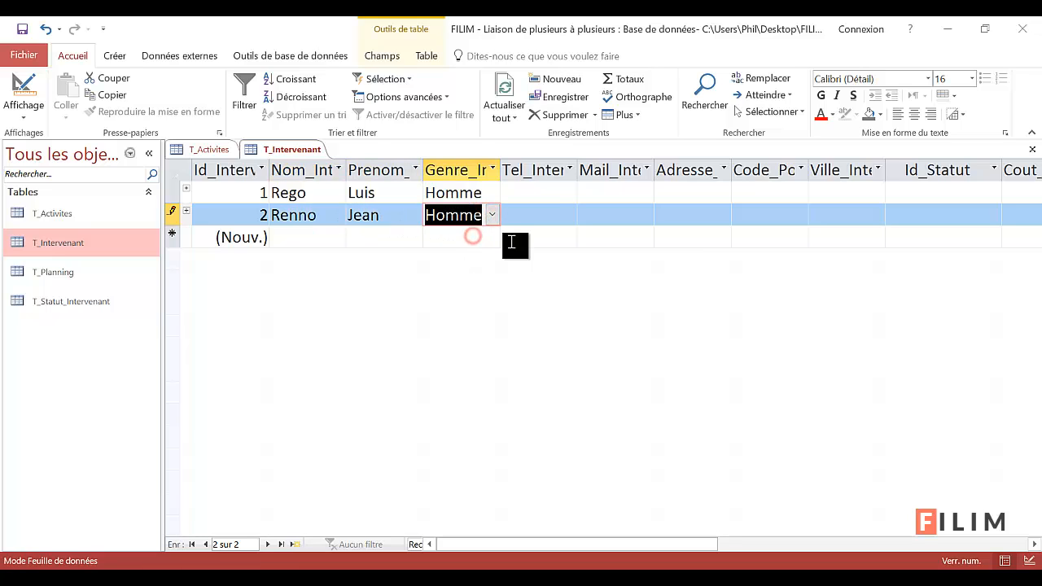
pyautogui.click(544, 214)
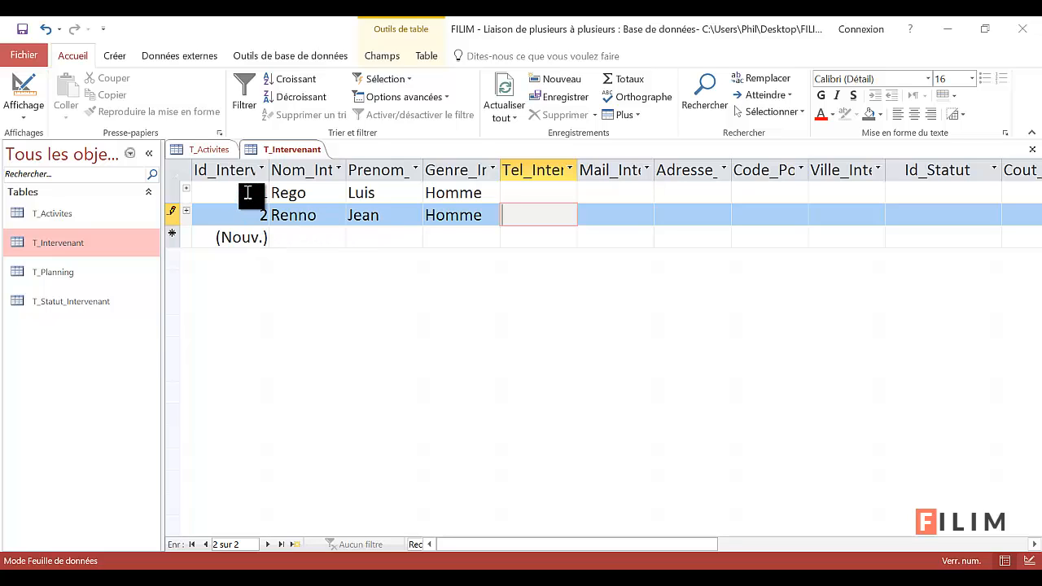
# Close T_Activites with its layout changes saved, and close T_Intervenant.
pyautogui.click(208, 149)
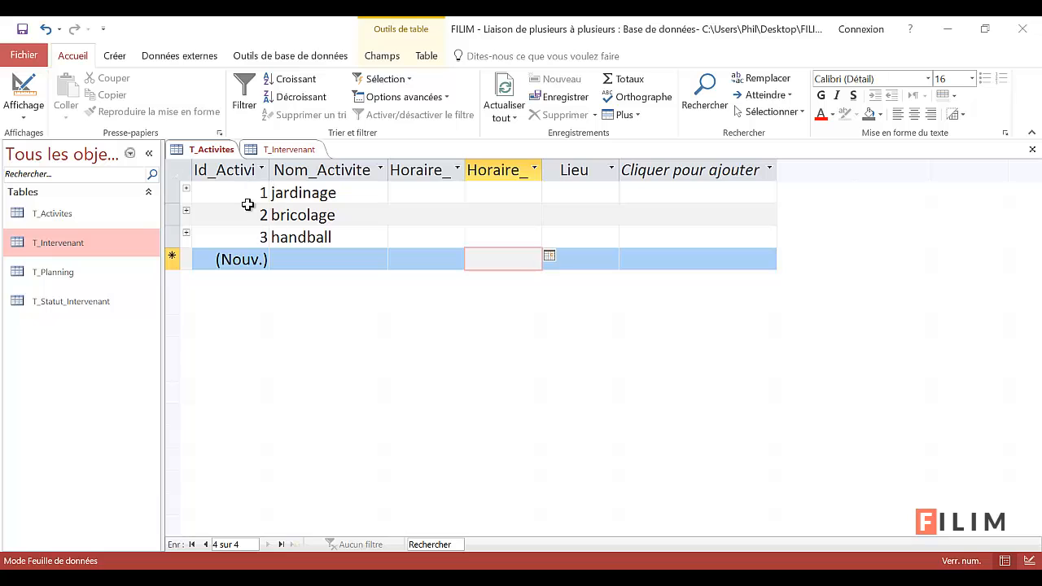
pyautogui.click(1032, 151)
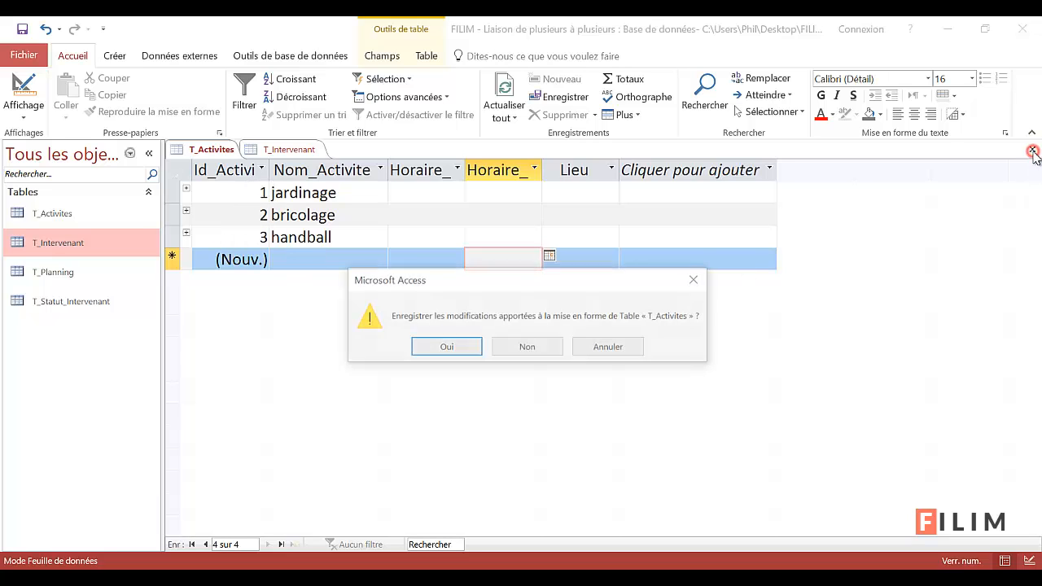
pyautogui.click(457, 349)
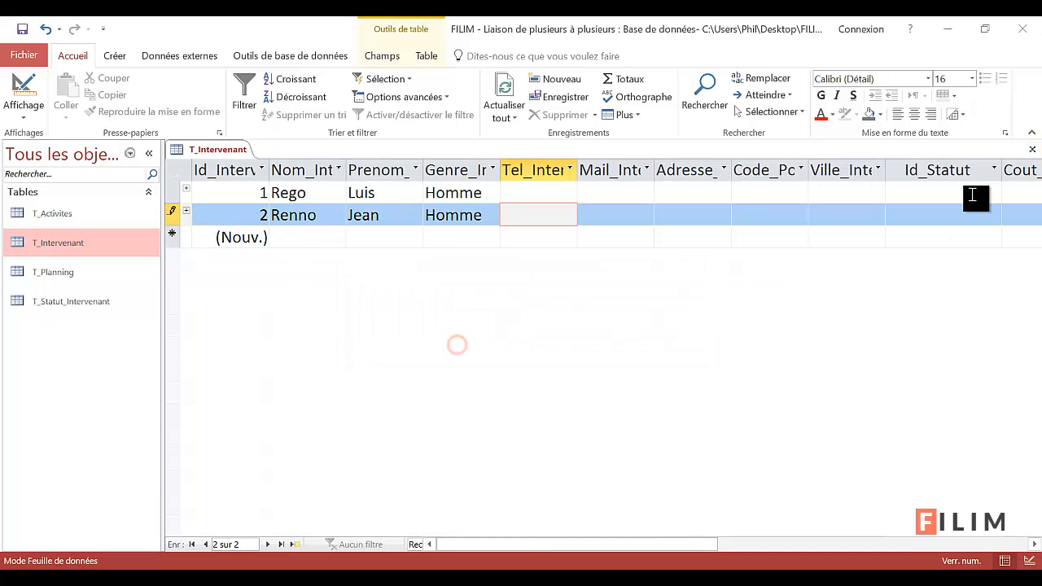
pyautogui.click(1032, 150)
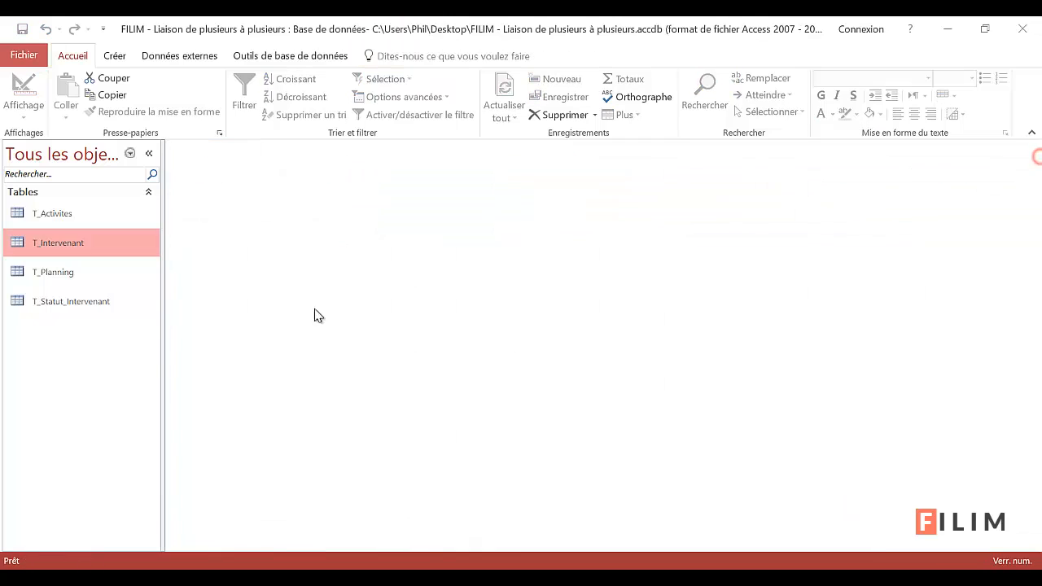
# Open T_Planning, widen the Id_Intervenant column and enter 2 as the first record's Id_Intervenant.
pyautogui.doubleClick(33, 273)
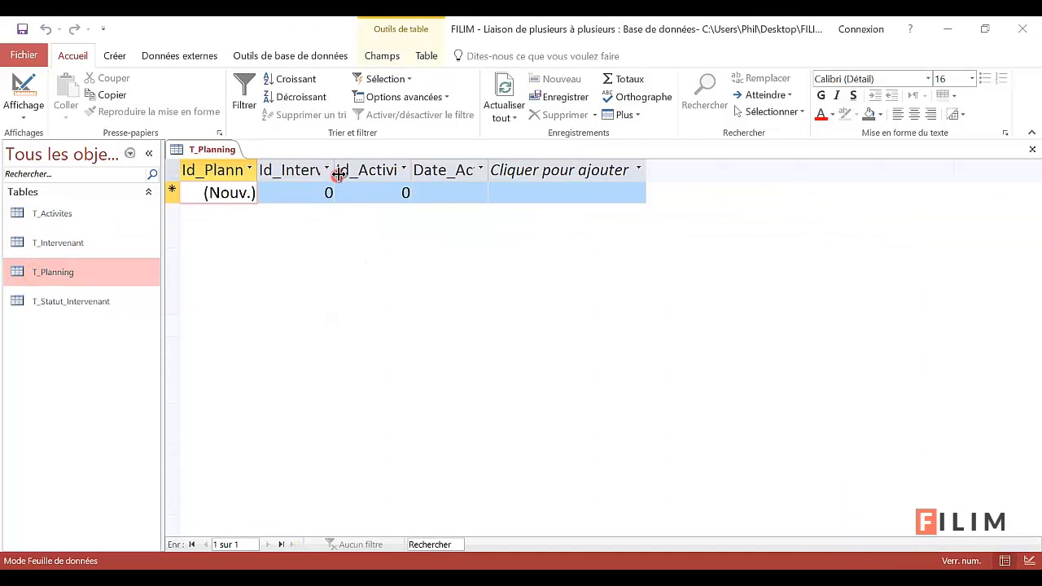
pyautogui.moveTo(339, 175); pyautogui.dragTo(372, 178)
pyautogui.click(361, 192)
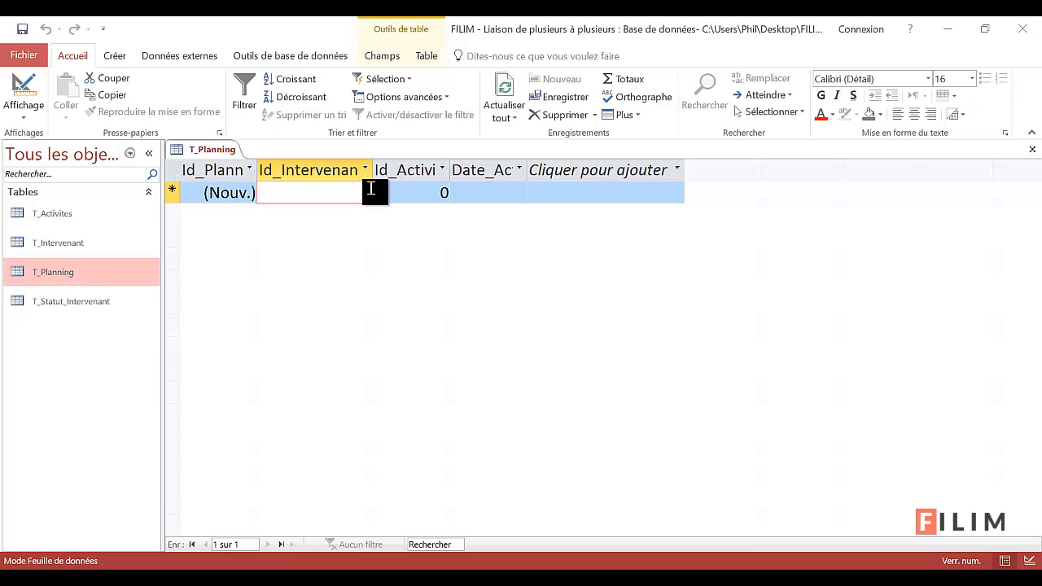
pyautogui.write('2')
# Set the first planning record's activity date to 31/05/2016, leaving its Id_Activite at the default.
pyautogui.click(444, 192)
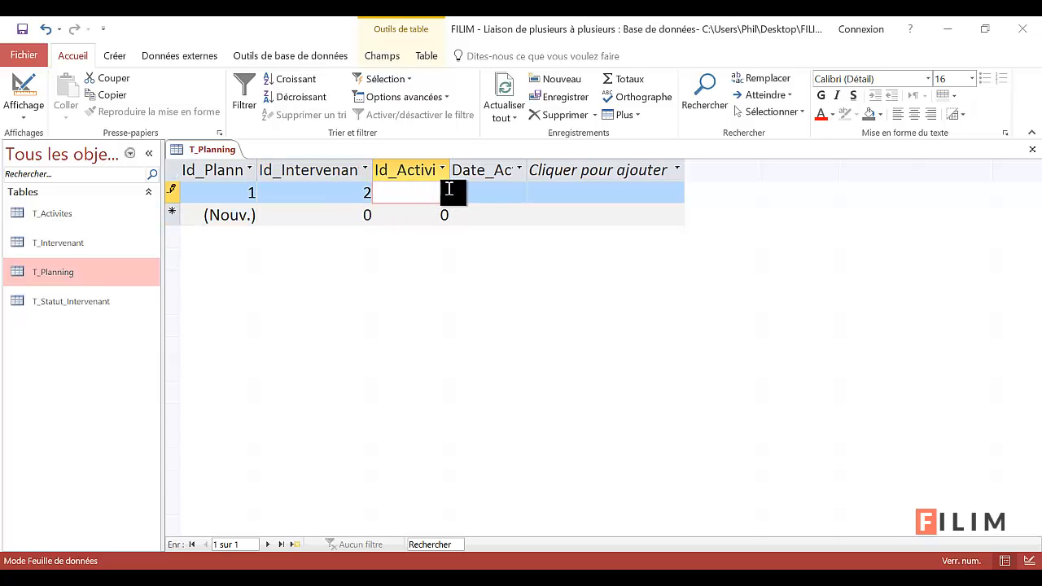
pyautogui.click(491, 193)
pyautogui.click(532, 190)
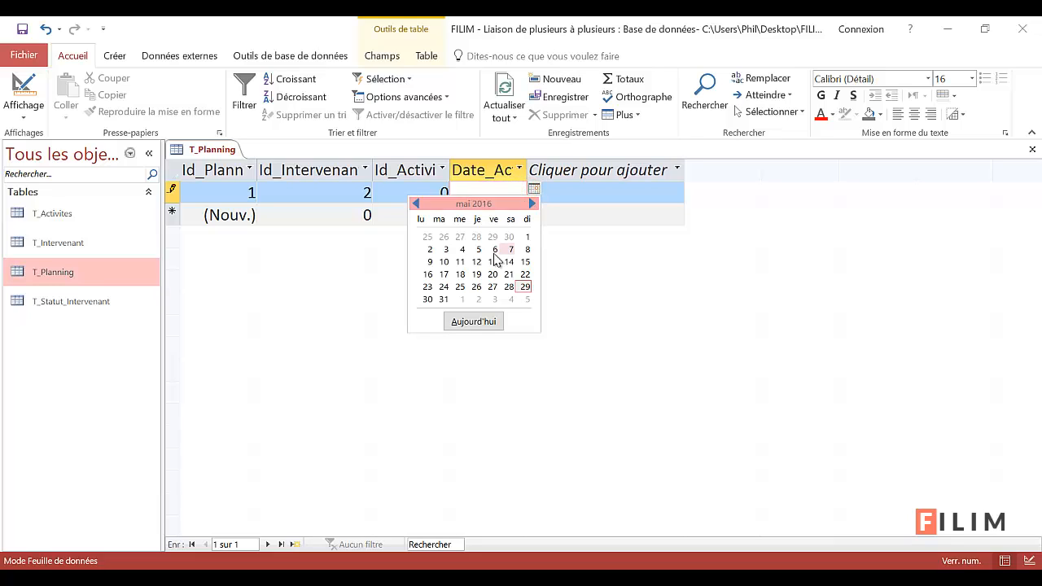
pyautogui.click(443, 300)
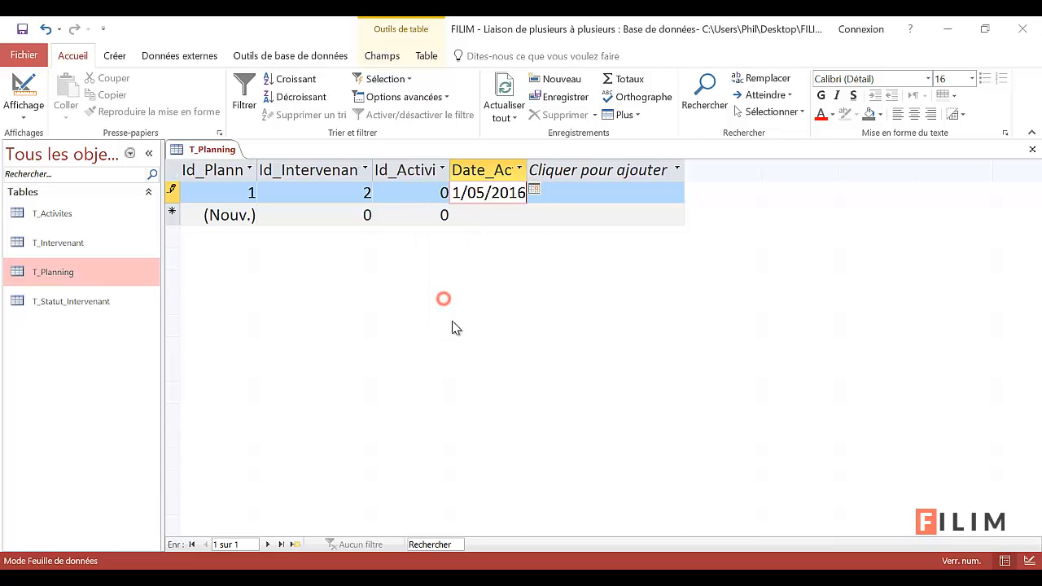
pyautogui.click(527, 203)
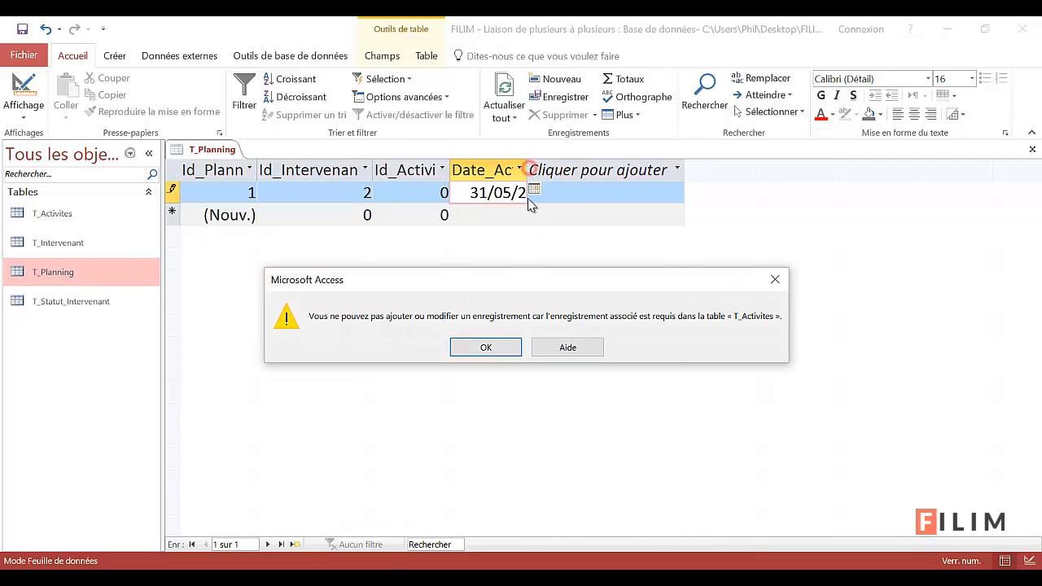
pyautogui.click(486, 348)
# Set the first planning record's Id_Activite to 1, commit the record and fit the Date_Activite column to its contents.
pyautogui.doubleClick(352, 188)
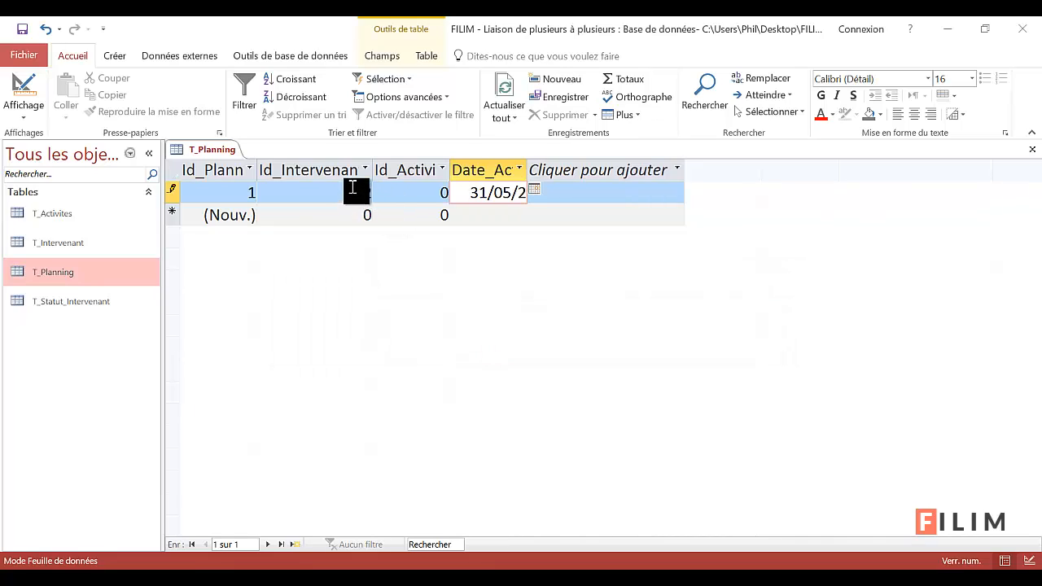
pyautogui.doubleClick(449, 187)
pyautogui.press('BackSpace')
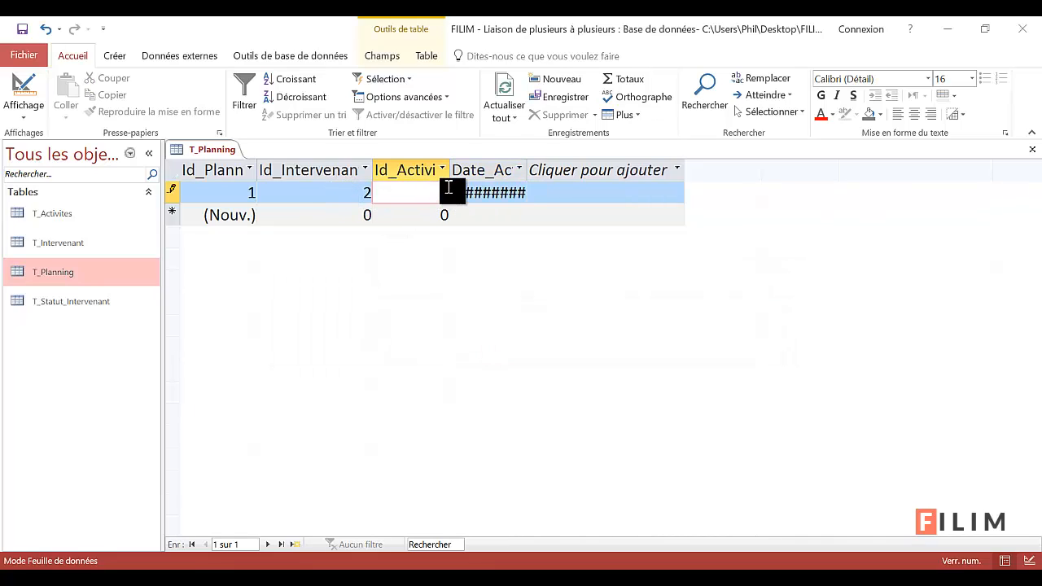
pyautogui.write('1')
pyautogui.click(530, 210)
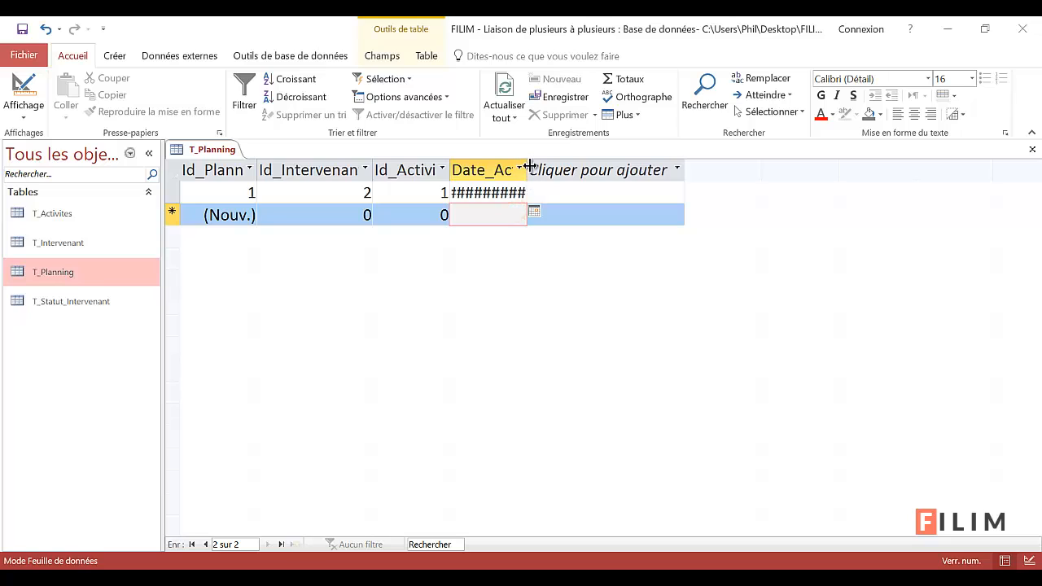
pyautogui.doubleClick(527, 169)
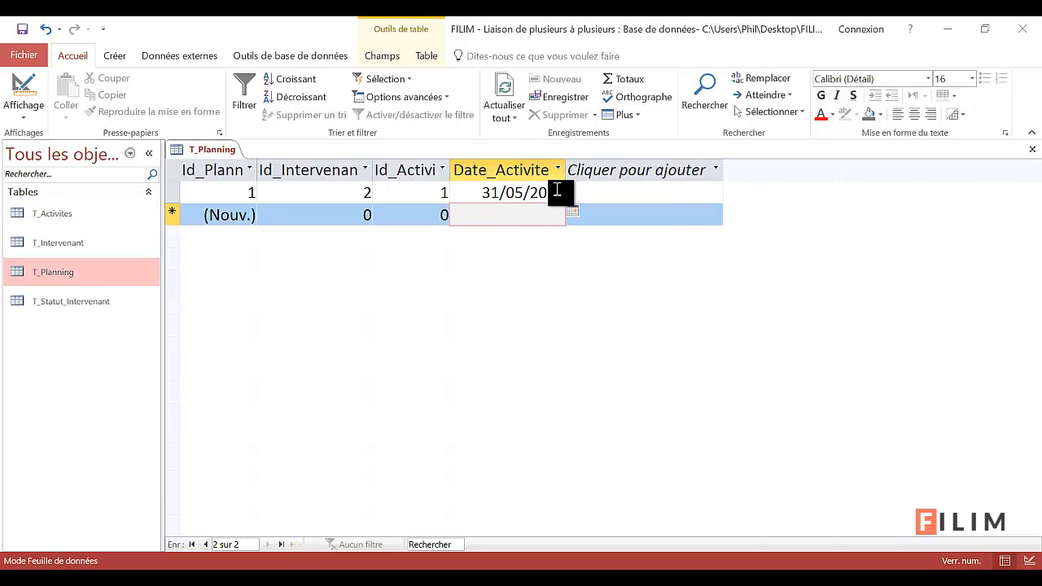
# Add a second planning record with Id_Intervenant 2, Id_Activite 3 and the date 14/06/2016.
pyautogui.click(368, 215)
pyautogui.write('2')
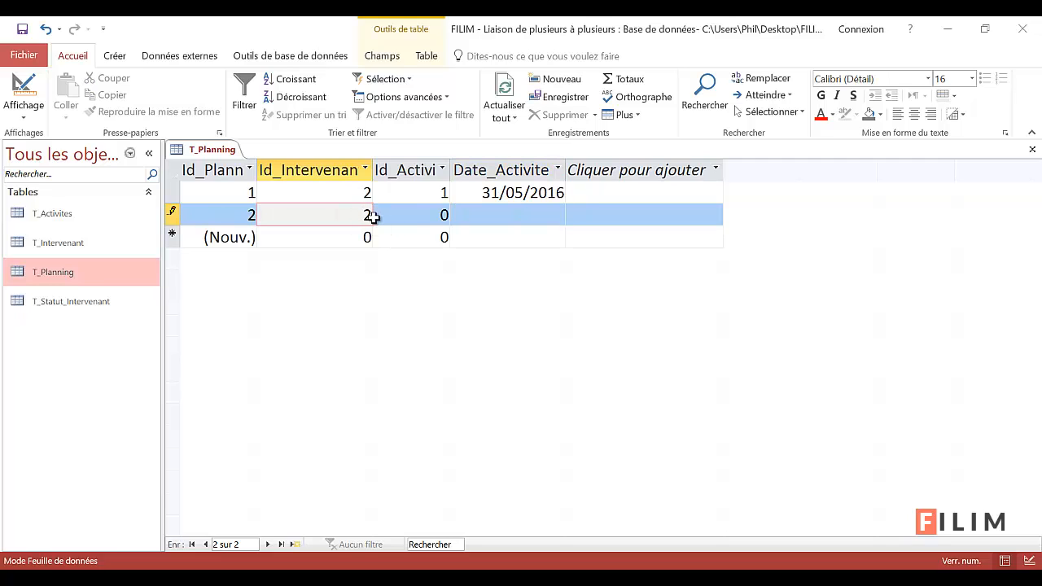
pyautogui.click(432, 217)
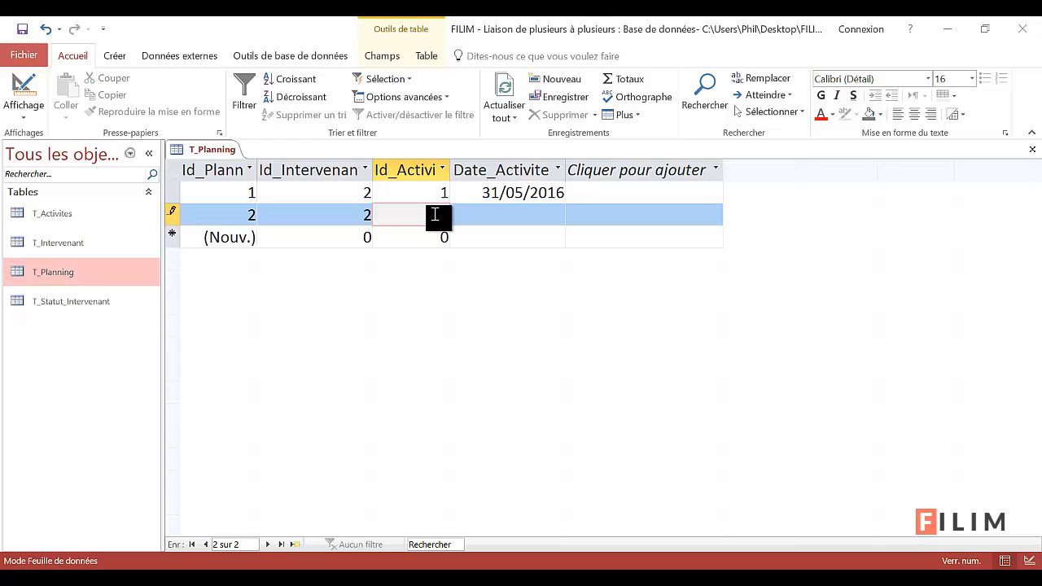
pyautogui.write('3')
pyautogui.click(503, 210)
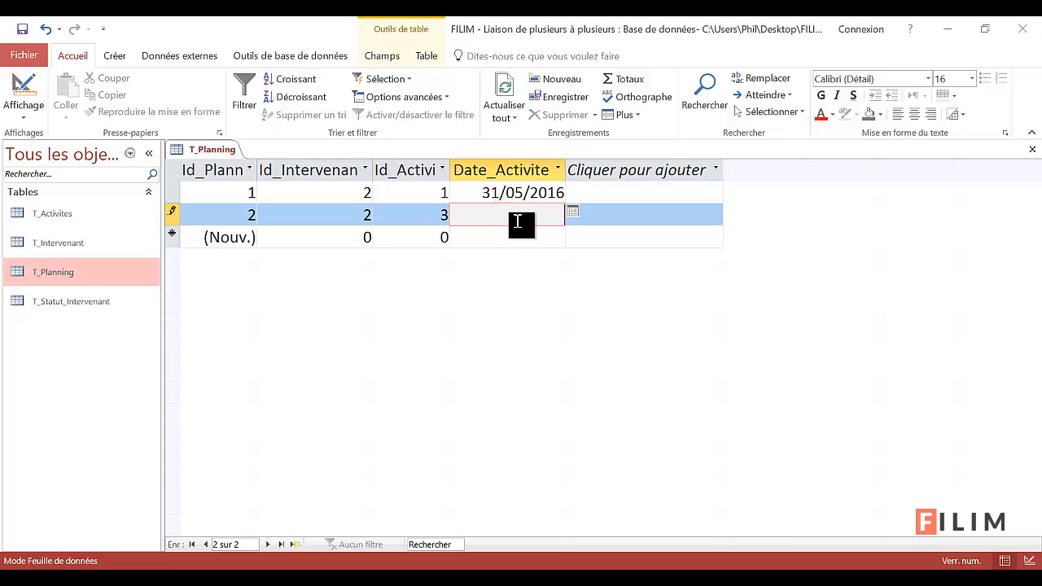
pyautogui.write('14/06/2016')
pyautogui.press('Tab')
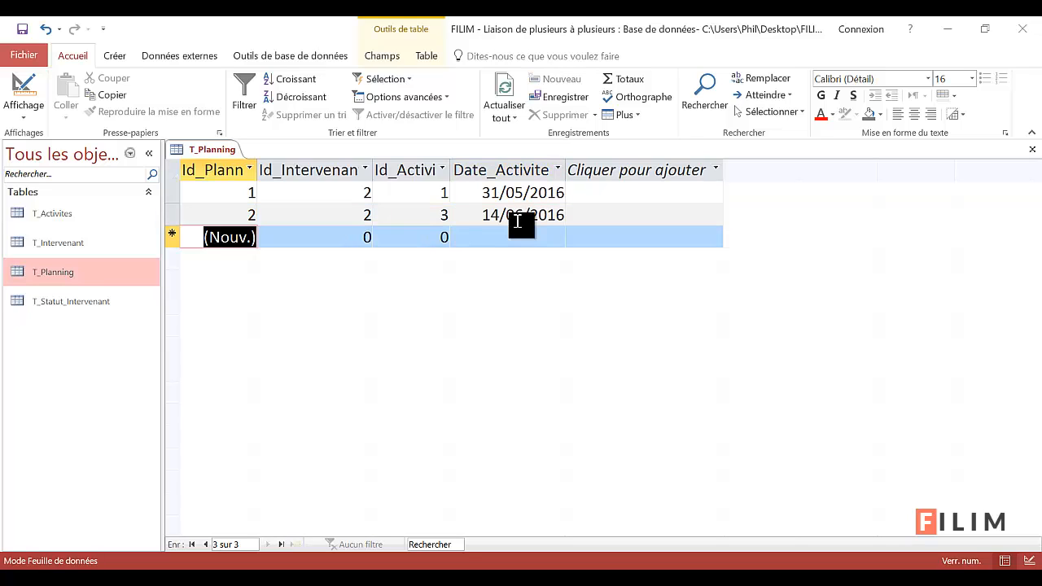
# Add a third planning record with Id_Intervenant 1, Id_Activite 3 and the date 18/06/2016.
pyautogui.click(362, 237)
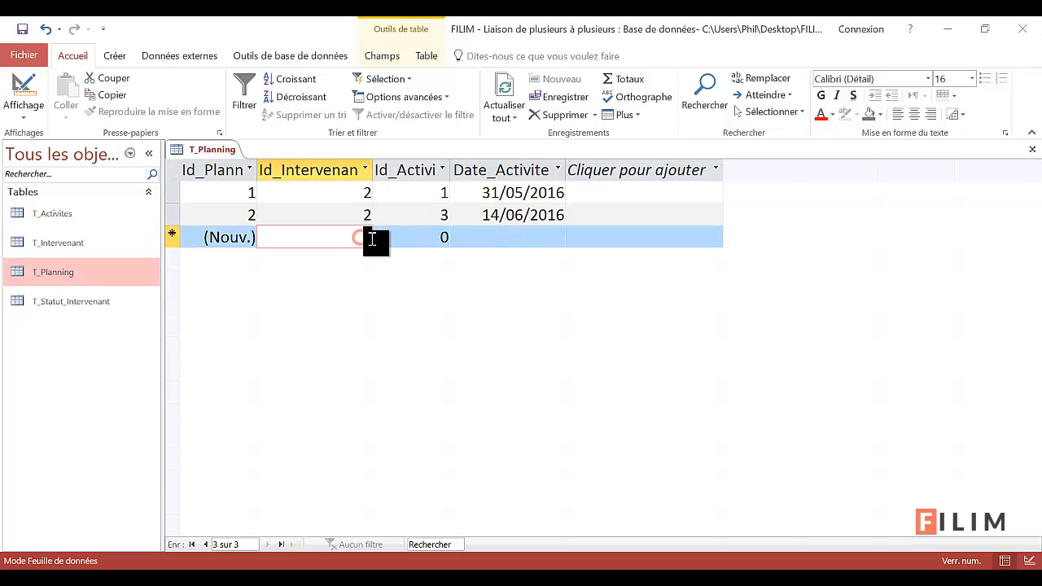
pyautogui.write('1')
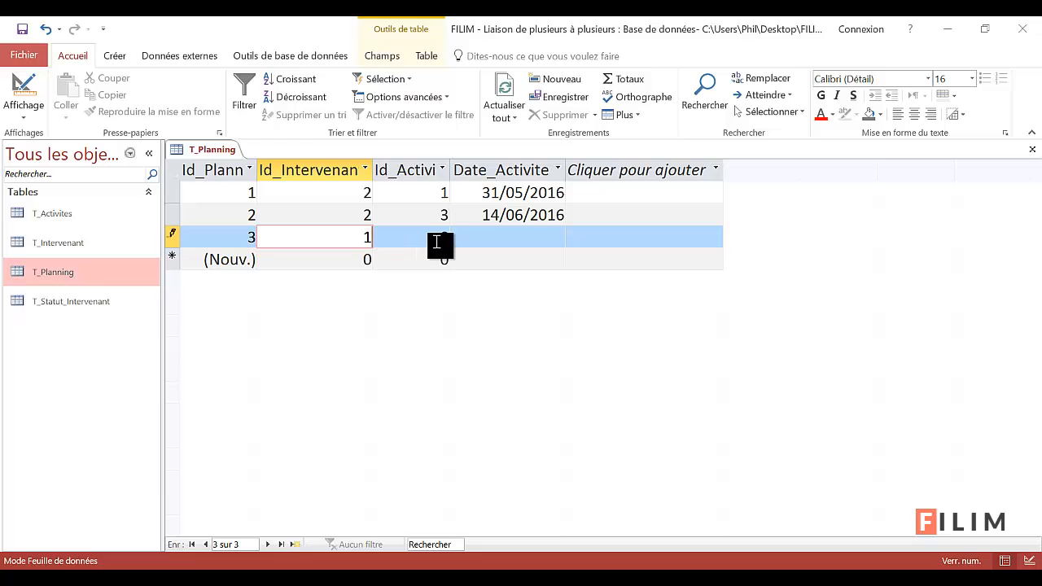
pyautogui.click(437, 238)
pyautogui.write('3')
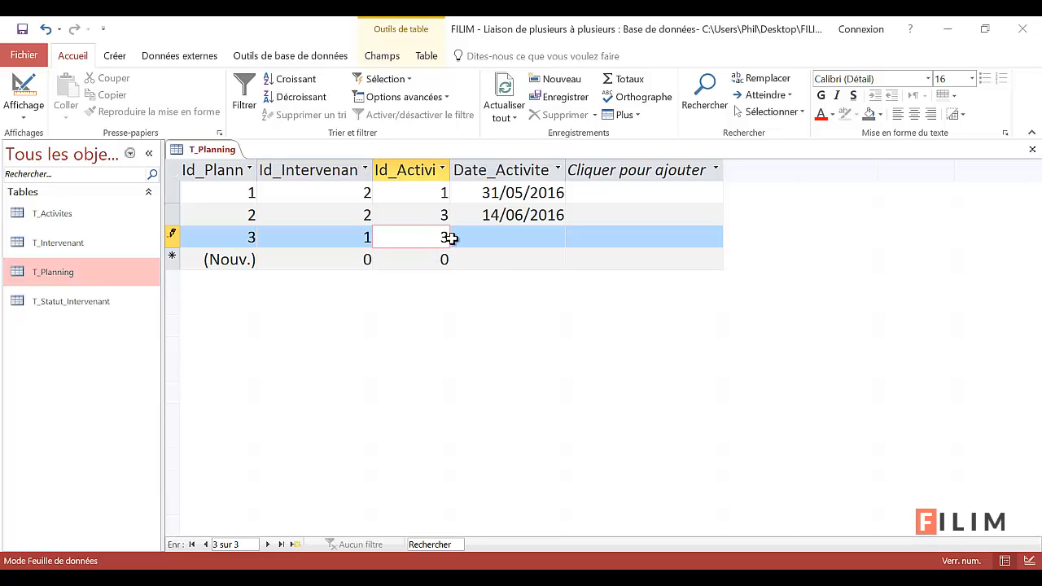
pyautogui.click(510, 239)
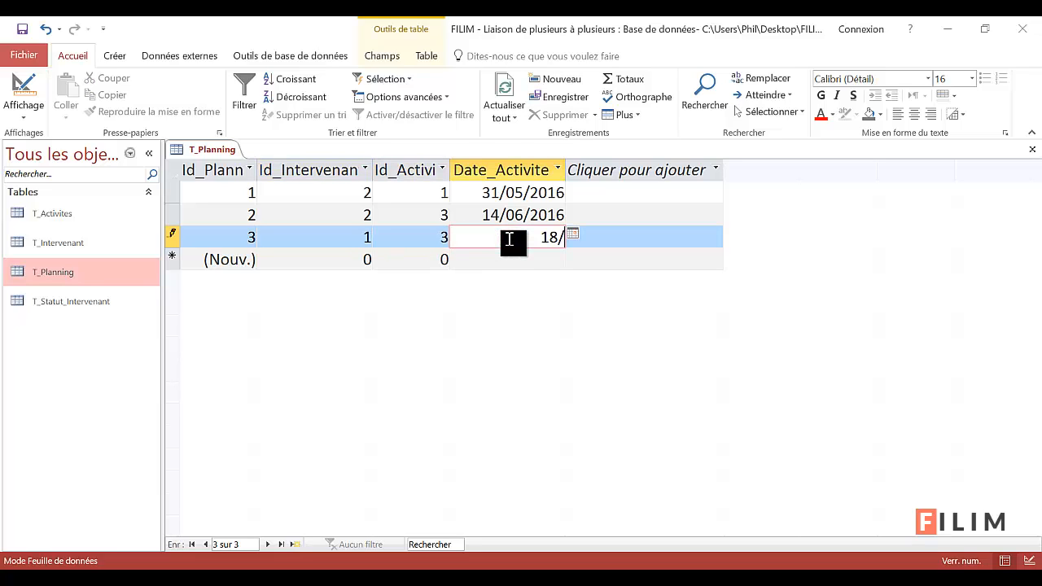
pyautogui.press('Return')
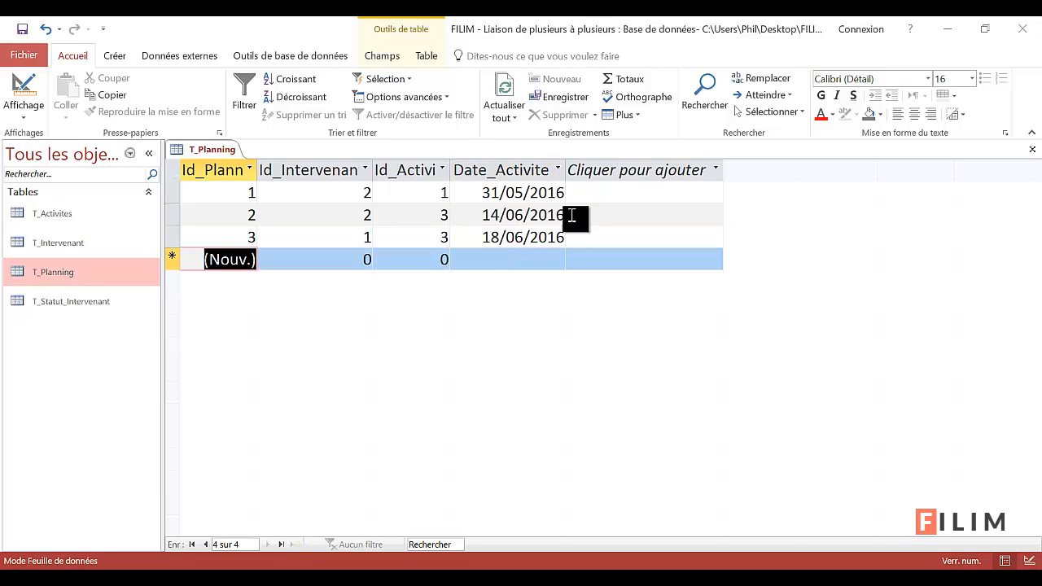
# Compare planning records 1 and 2, which share an Id_Intervenant, and records 2 and 3, which share an Id_Activite, and close T_Planning.
pyautogui.click(171, 196)
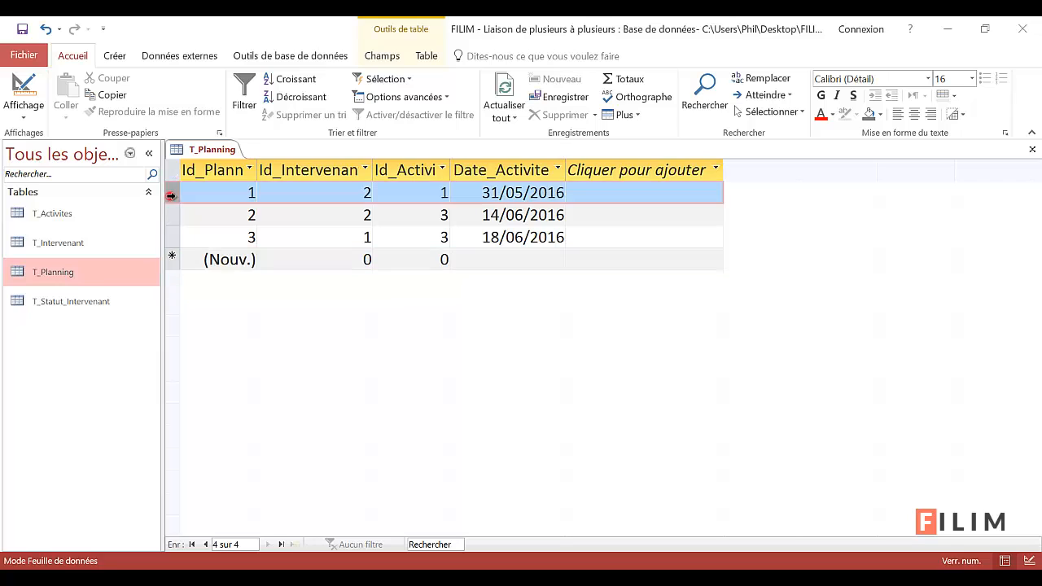
pyautogui.moveTo(172, 204); pyautogui.dragTo(172, 215)
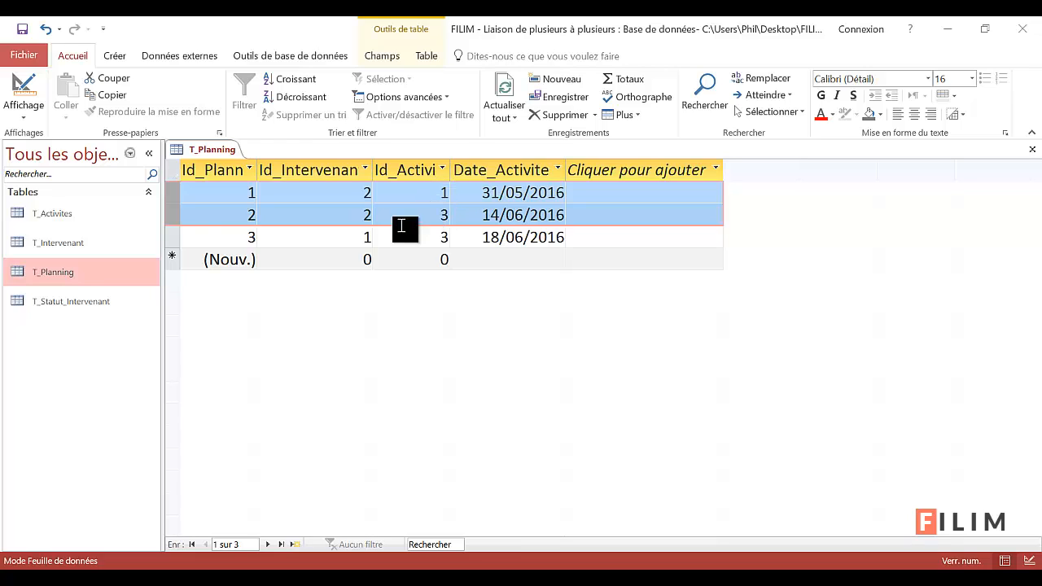
pyautogui.moveTo(172, 216); pyautogui.dragTo(173, 234)
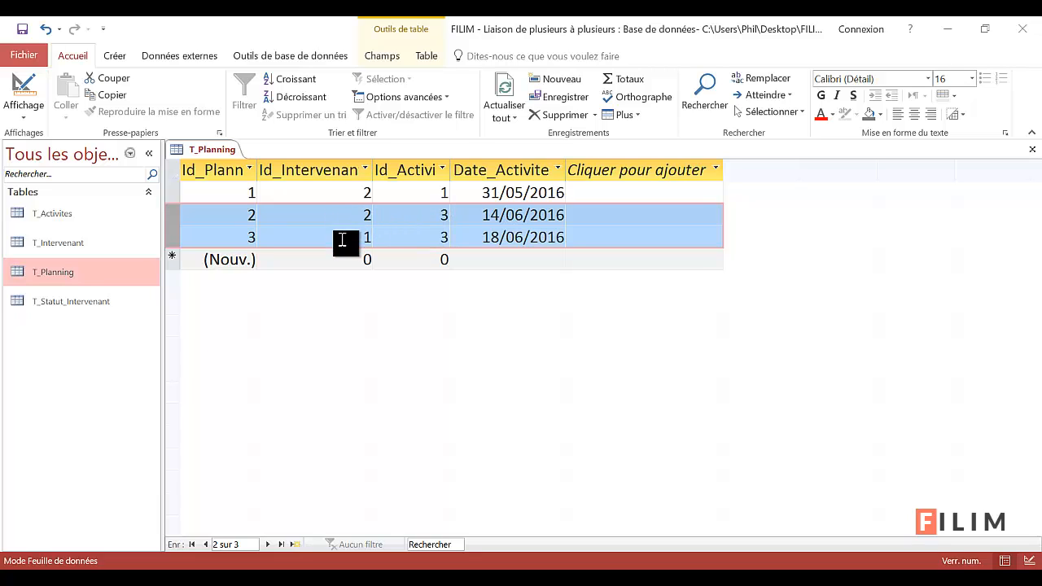
pyautogui.click(482, 217)
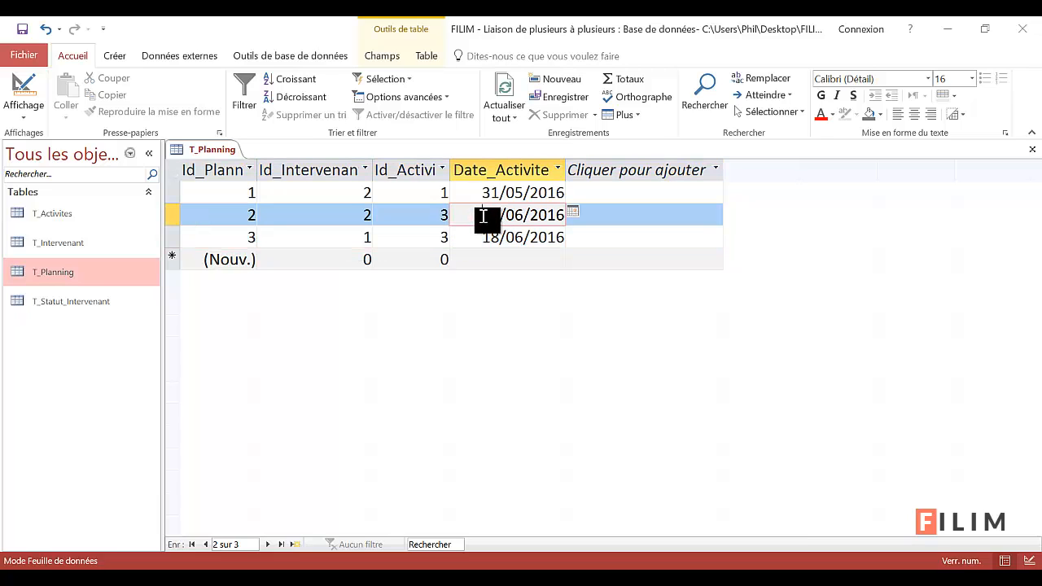
pyautogui.click(1032, 151)
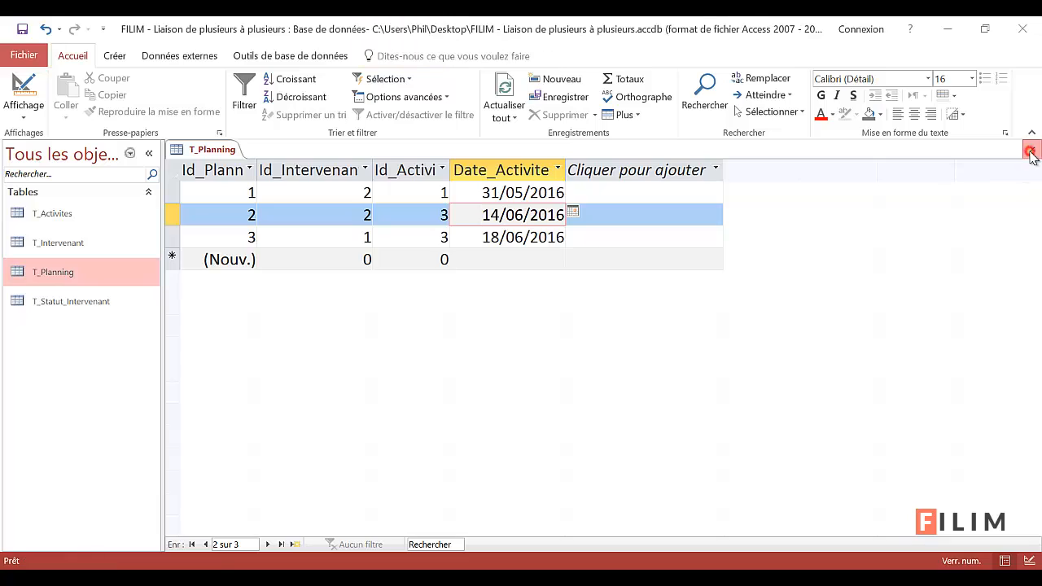
# Slightly reposition the T_Activites and T_Planning boxes in the relationships diagram, and close it saving the layout.
pyautogui.click(293, 58)
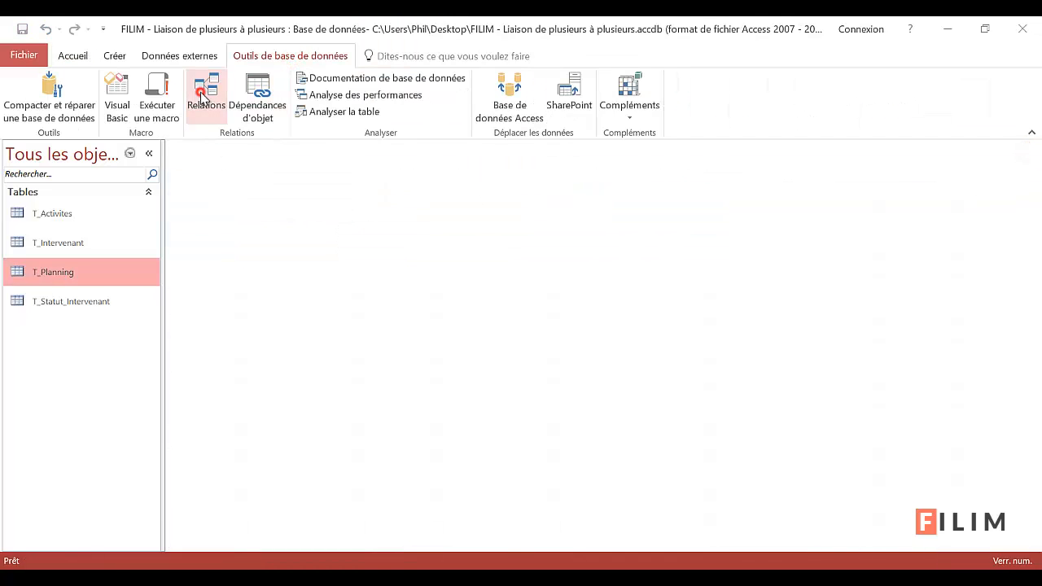
pyautogui.click(203, 90)
pyautogui.moveTo(777, 219); pyautogui.dragTo(765, 218)
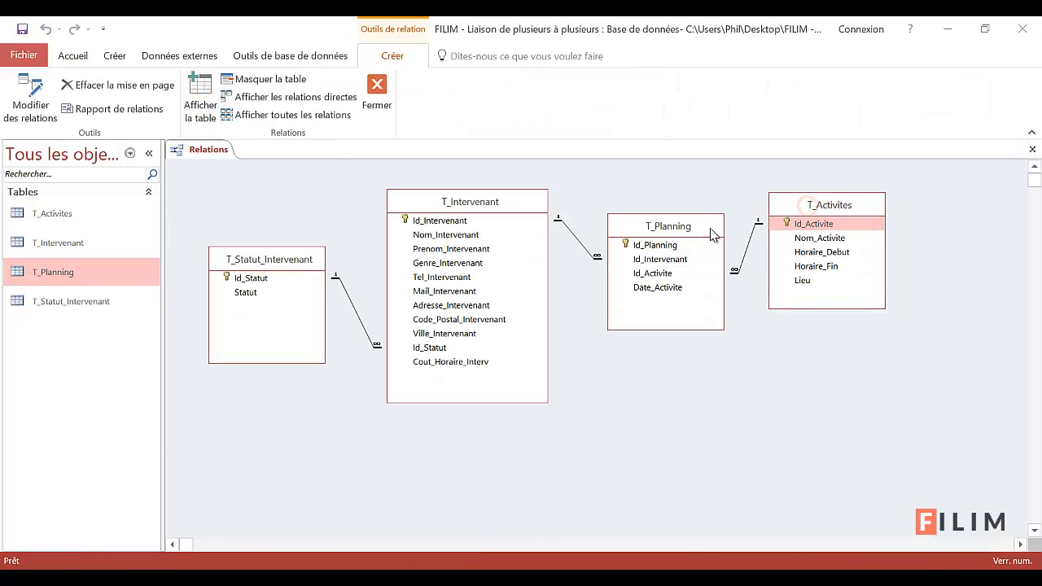
pyautogui.moveTo(698, 225); pyautogui.dragTo(689, 231)
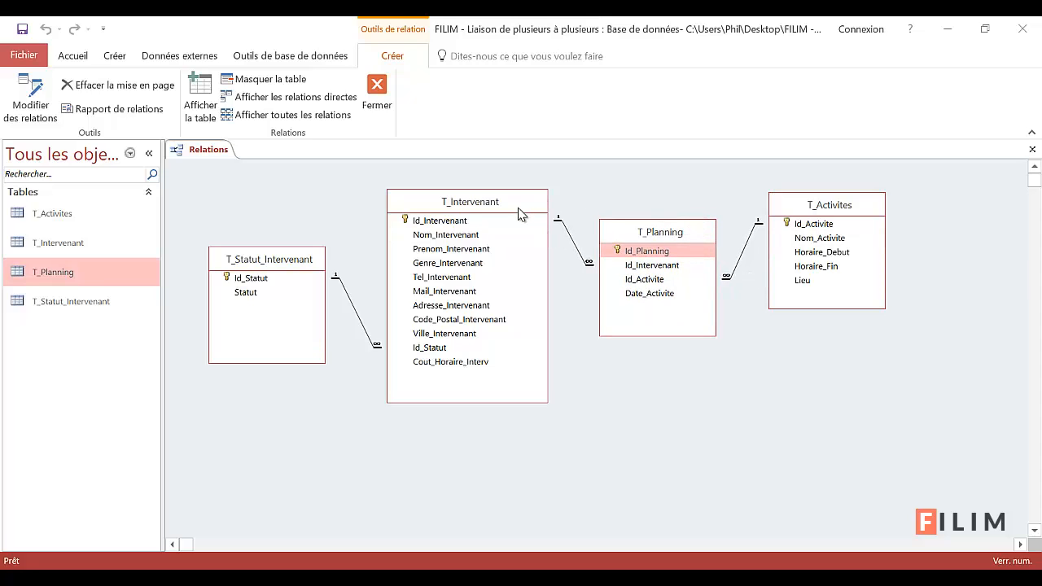
pyautogui.moveTo(619, 235)
pyautogui.mouseDown()
pyautogui.moveTo(632, 218)
pyautogui.moveTo(627, 239)
pyautogui.mouseUp()
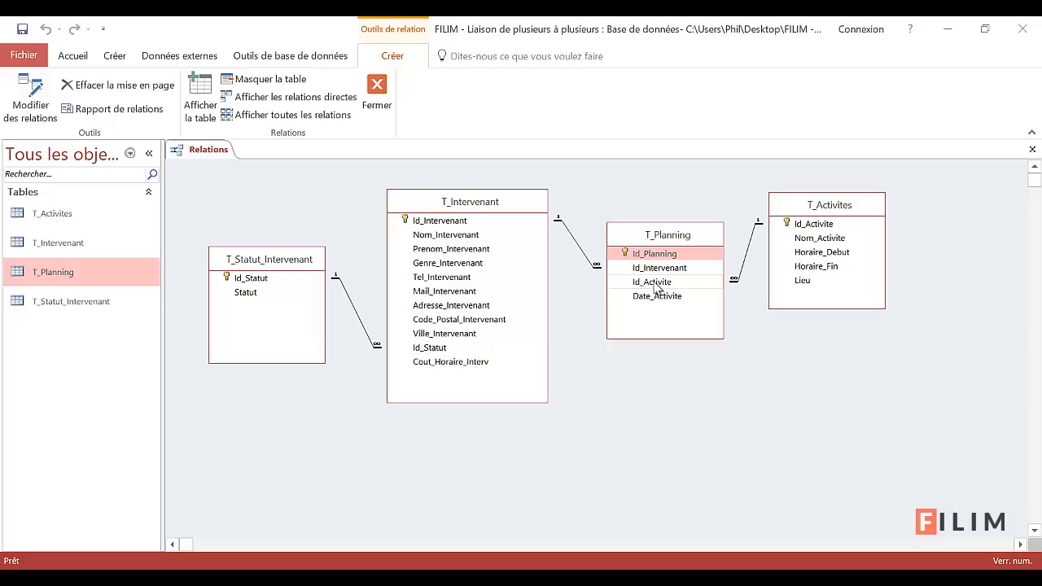
pyautogui.click(1032, 150)
pyautogui.click(437, 347)
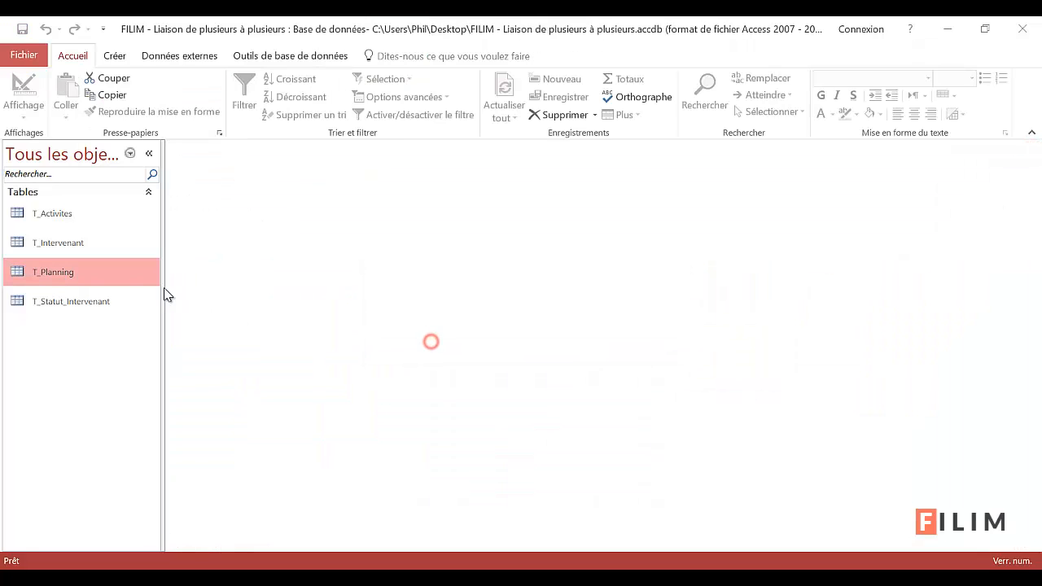
# Open T_Planning in Design view and replace its Id_Planning primary key with a composite key on Id_Intervenant and Id_Activite.
pyautogui.doubleClick(90, 280)
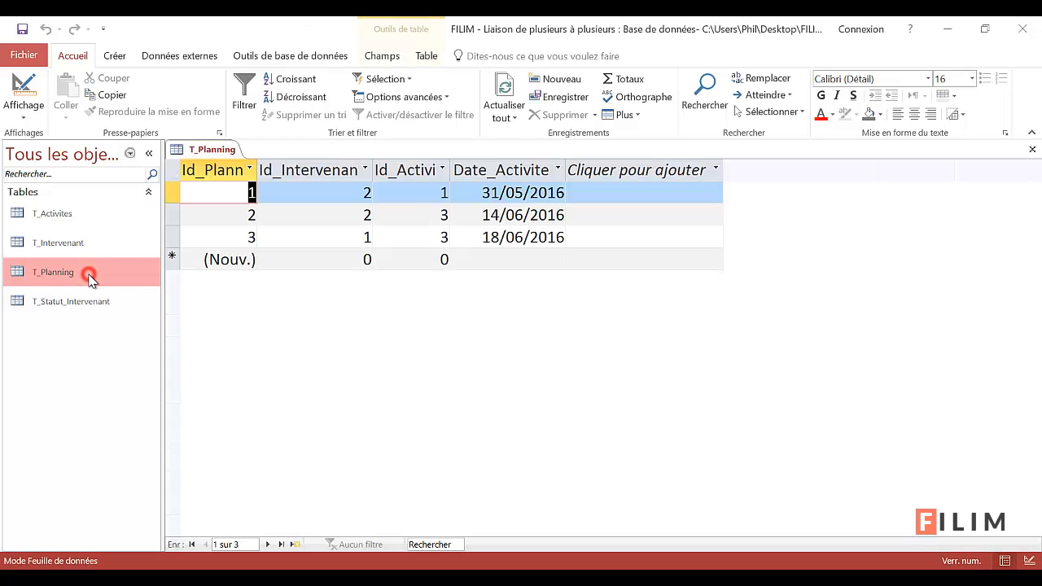
pyautogui.click(23, 91)
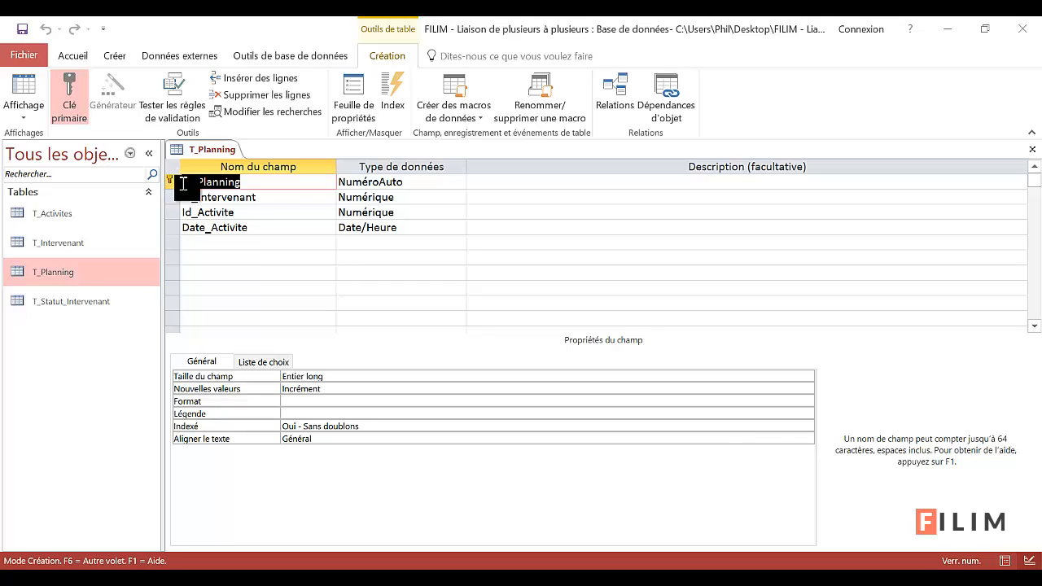
pyautogui.click(72, 95)
pyautogui.click(167, 197)
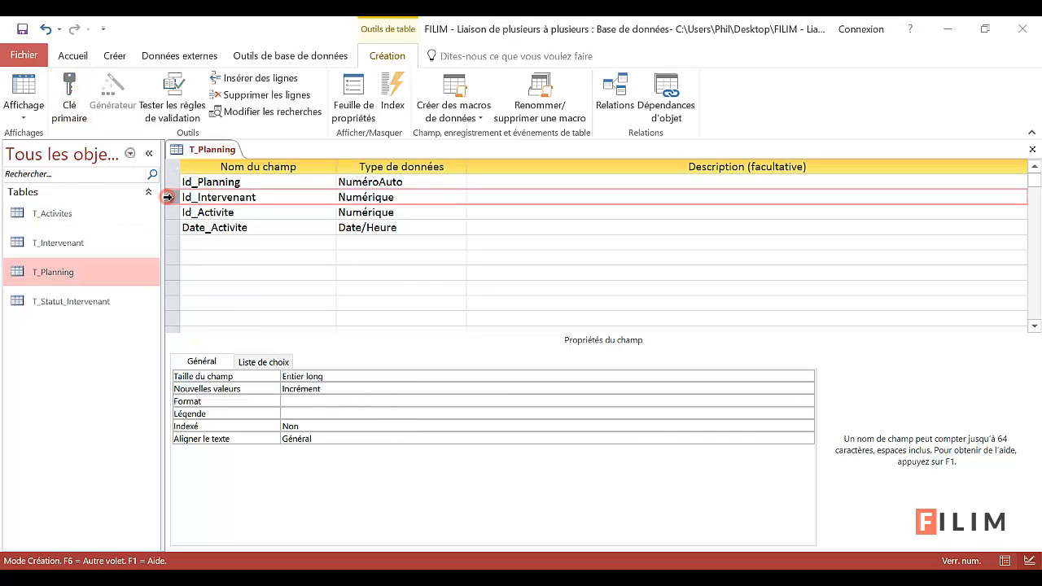
pyautogui.moveTo(170, 198); pyautogui.dragTo(169, 213)
pyautogui.rightClick(170, 213)
pyautogui.click(170, 199)
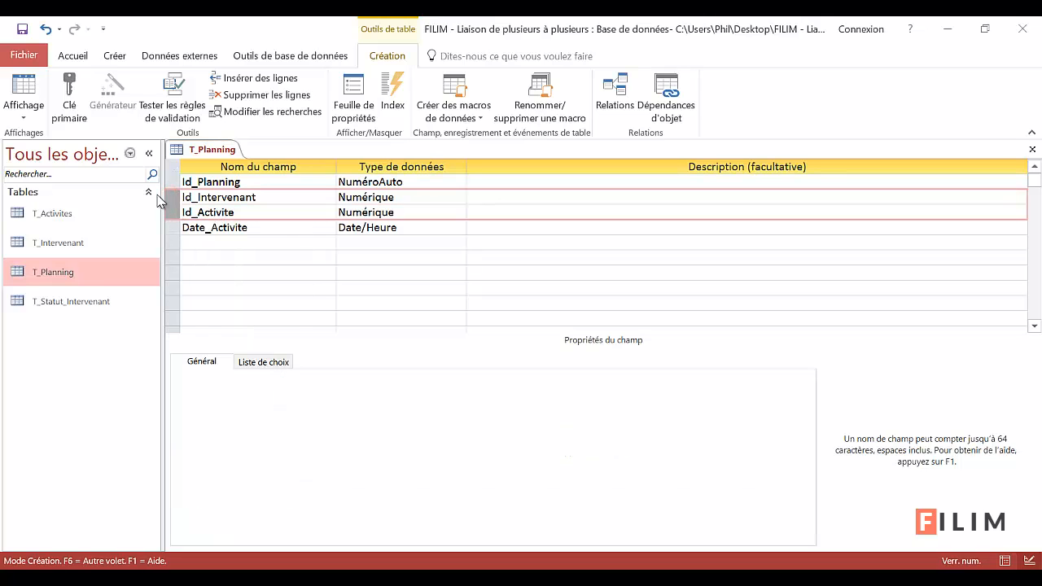
pyautogui.click(71, 102)
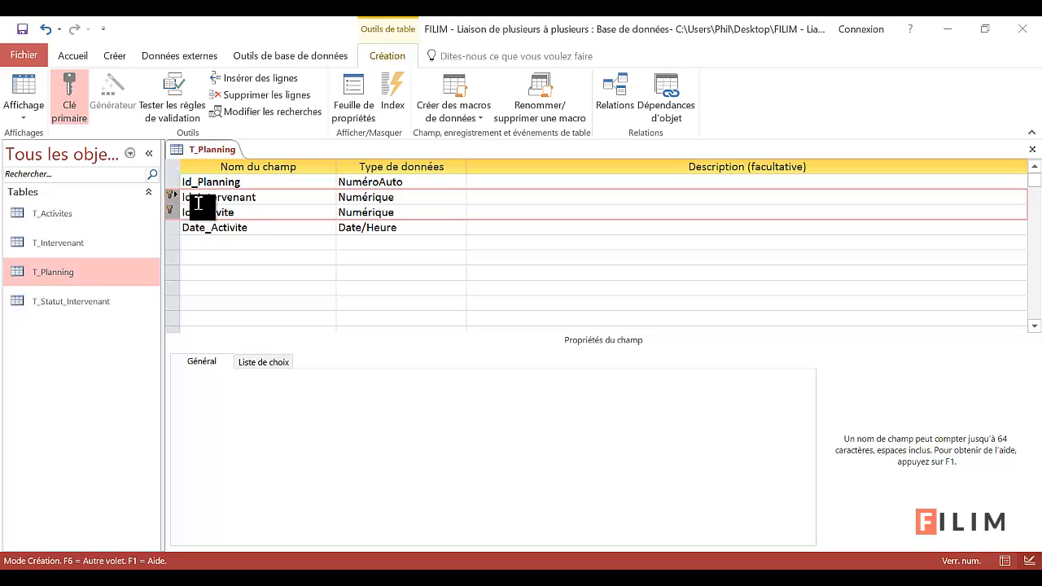
# Remove the two-field primary key and try a composite key on Id_Intervenant, Id_Activite and Date_Activite.
pyautogui.click(75, 118)
pyautogui.click(171, 198)
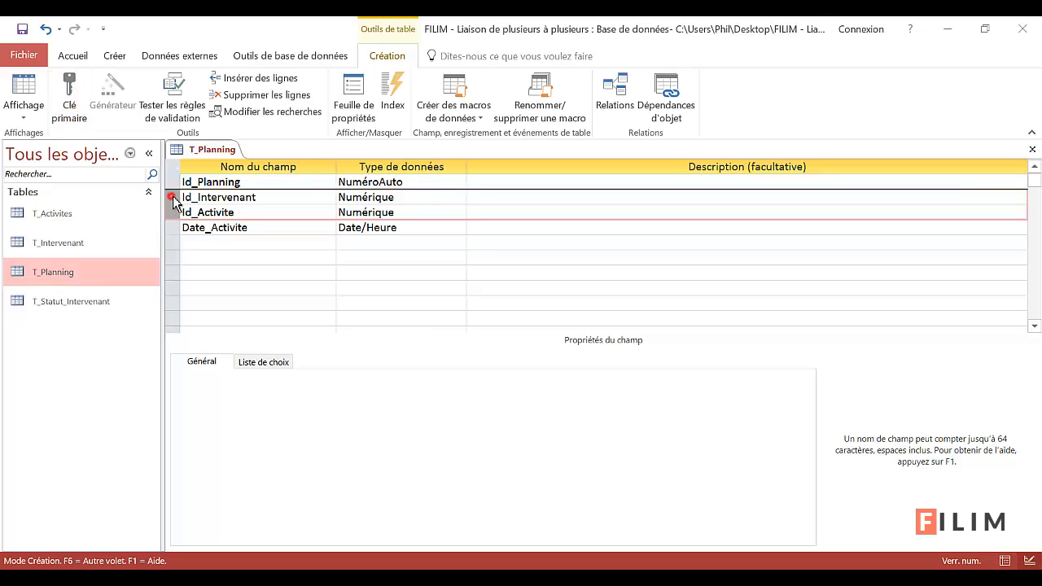
pyautogui.moveTo(172, 198); pyautogui.dragTo(173, 228)
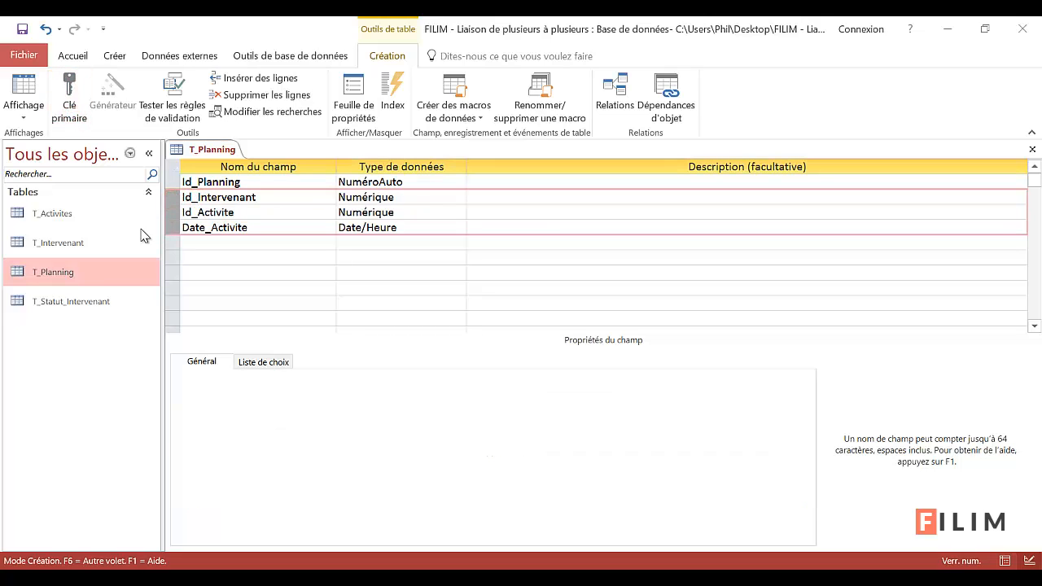
pyautogui.click(68, 101)
# Make Id_Planning the sole primary key of T_Planning again, and close the table saving its design.
pyautogui.click(171, 181)
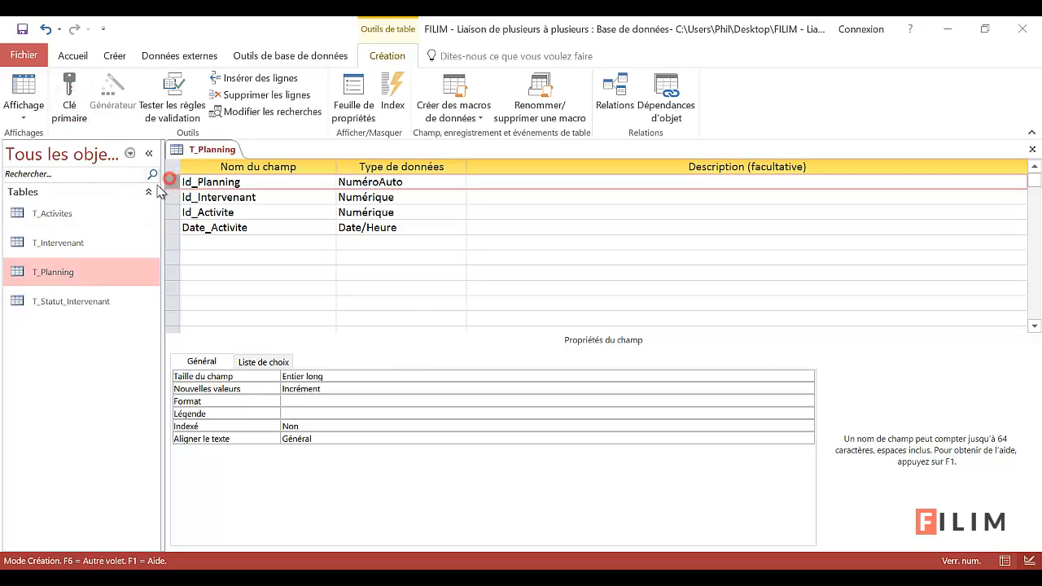
pyautogui.click(74, 94)
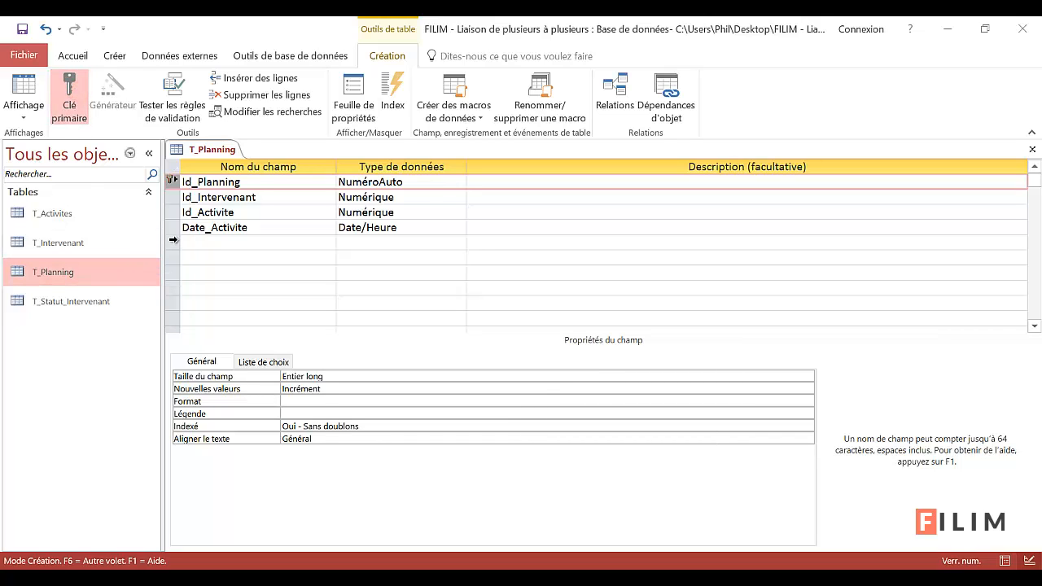
pyautogui.click(247, 224)
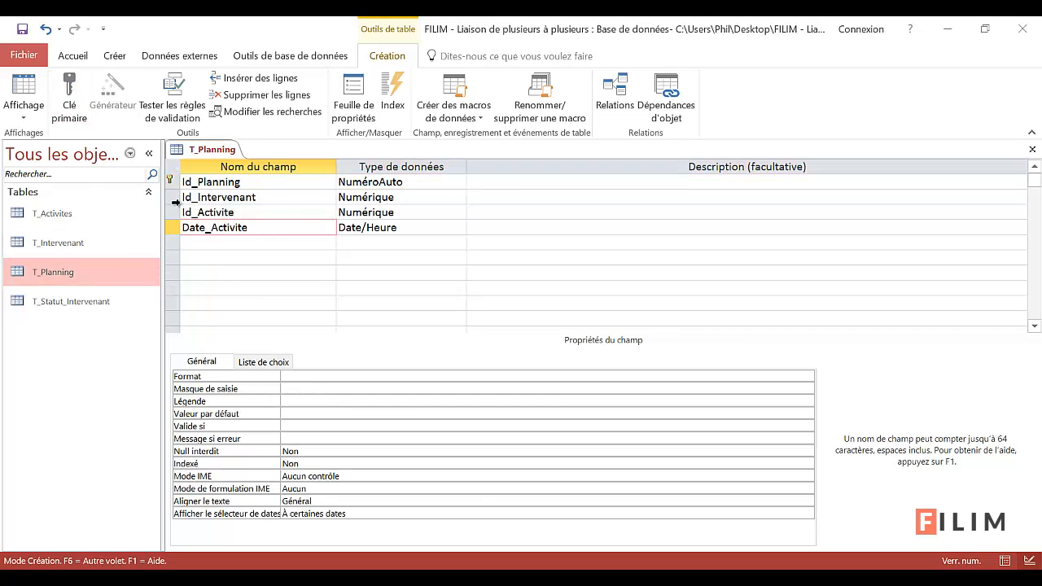
pyautogui.moveTo(173, 194); pyautogui.dragTo(173, 234)
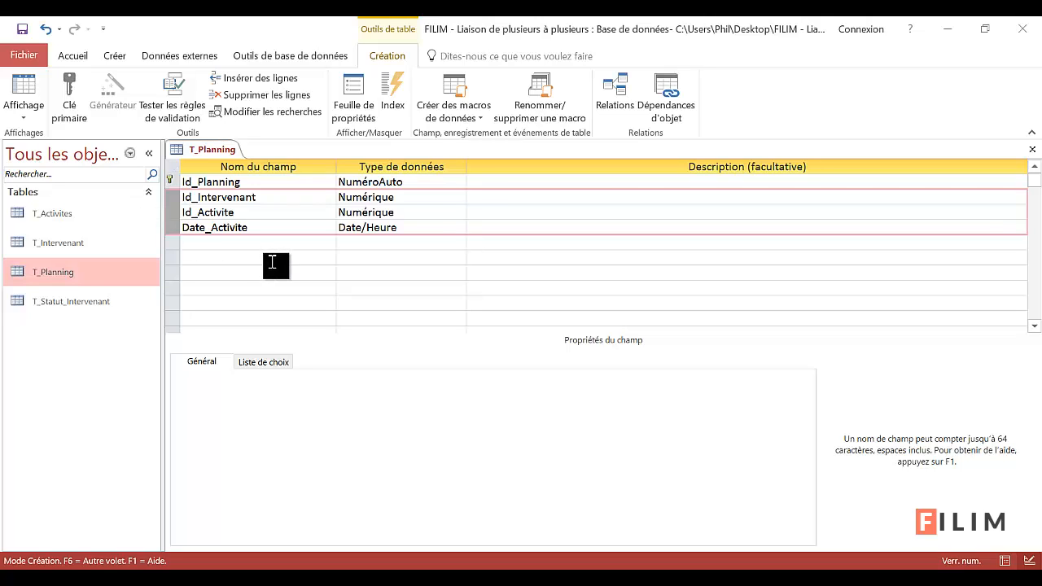
pyautogui.click(1034, 147)
pyautogui.click(422, 347)
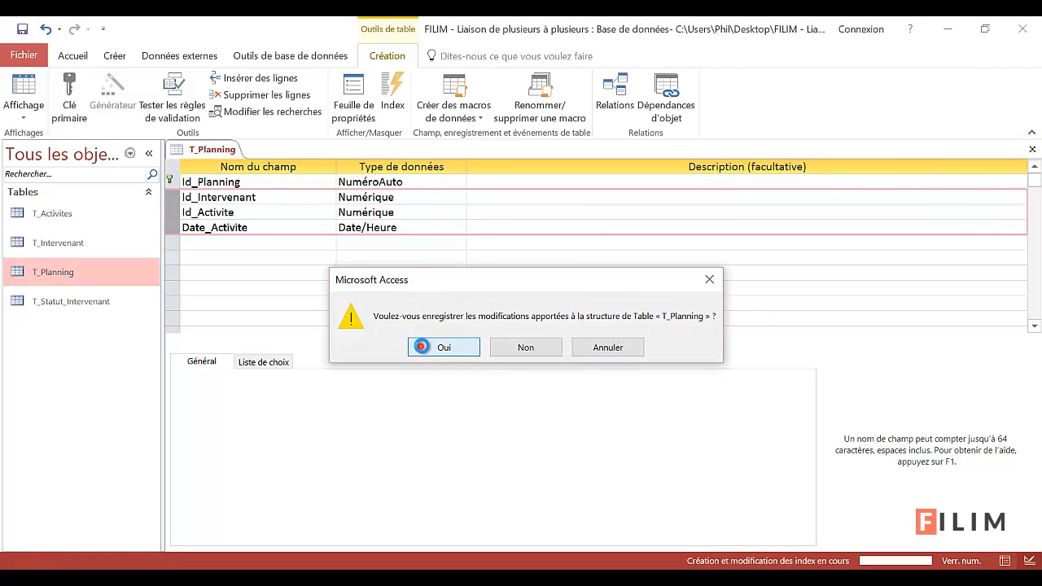